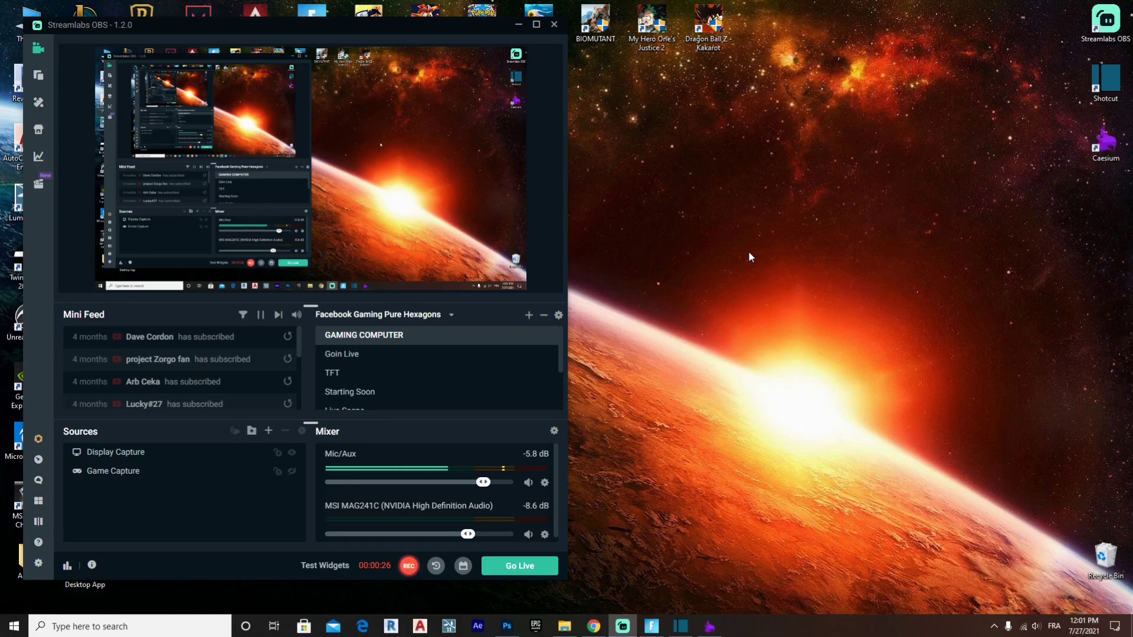
Look over the running recording's sources and audio mixer in Streamlabs OBS, and minimize its window.
click(518, 25)
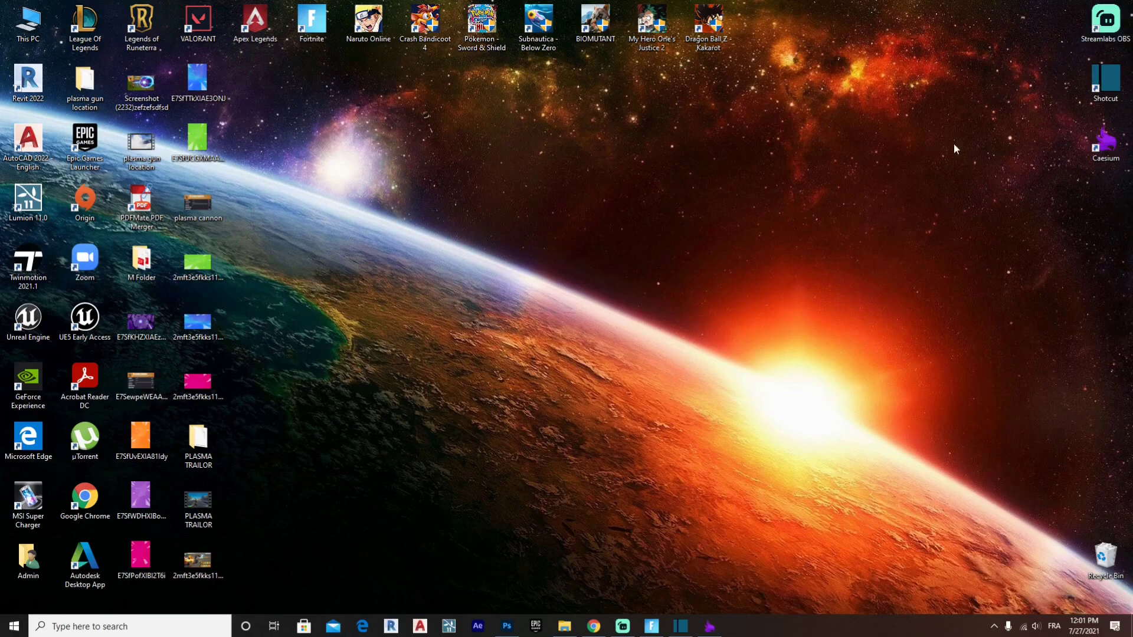
click(615, 628)
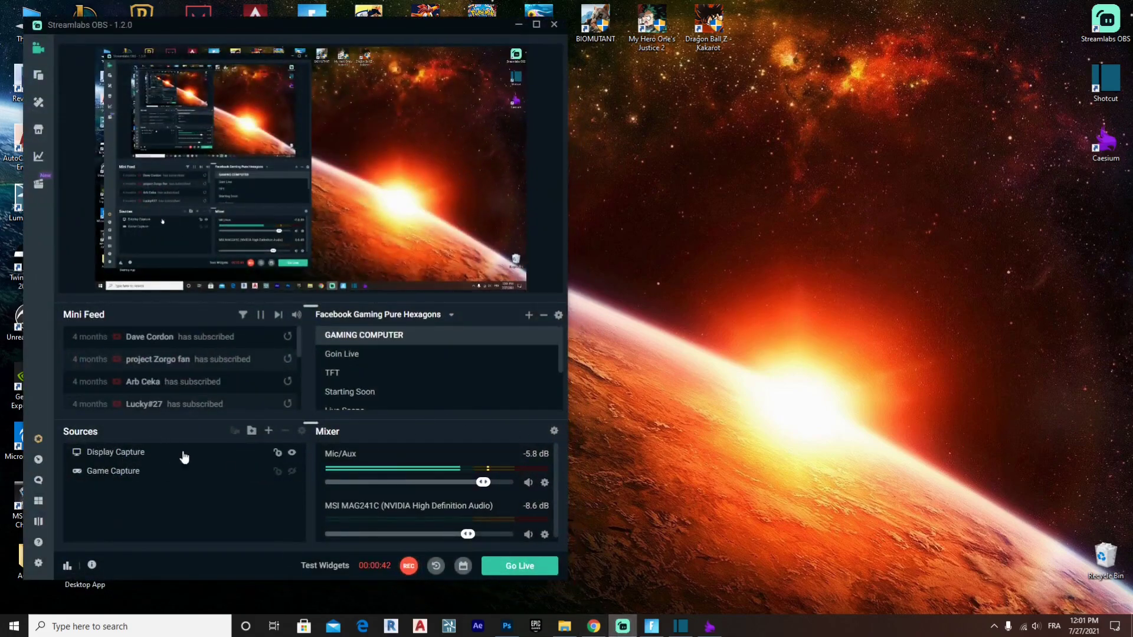
click(523, 25)
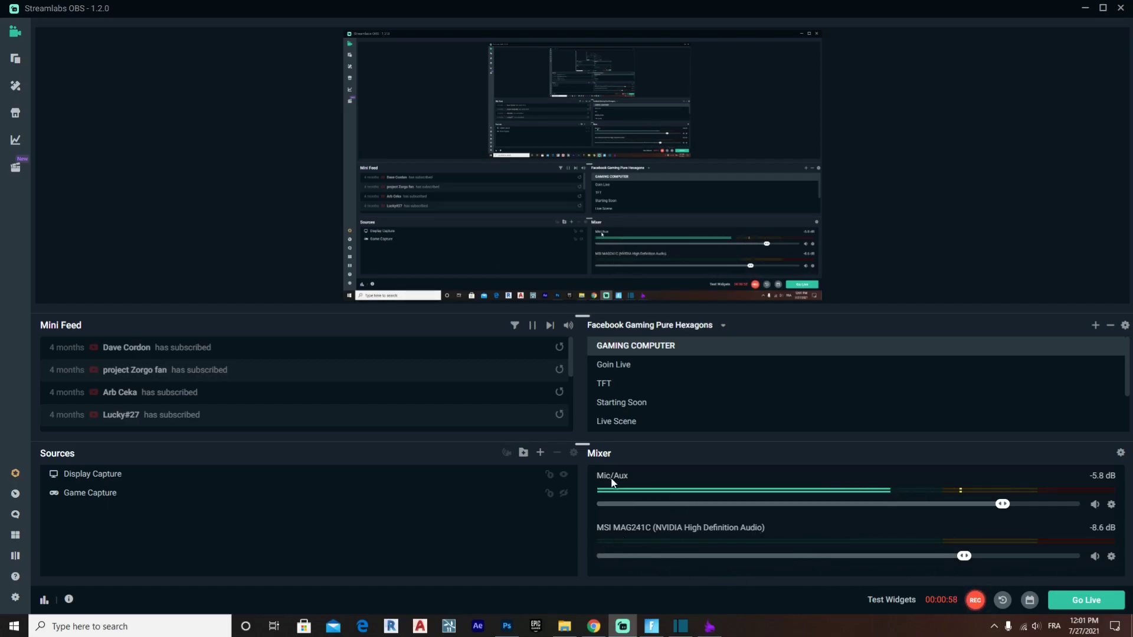
click(1102, 7)
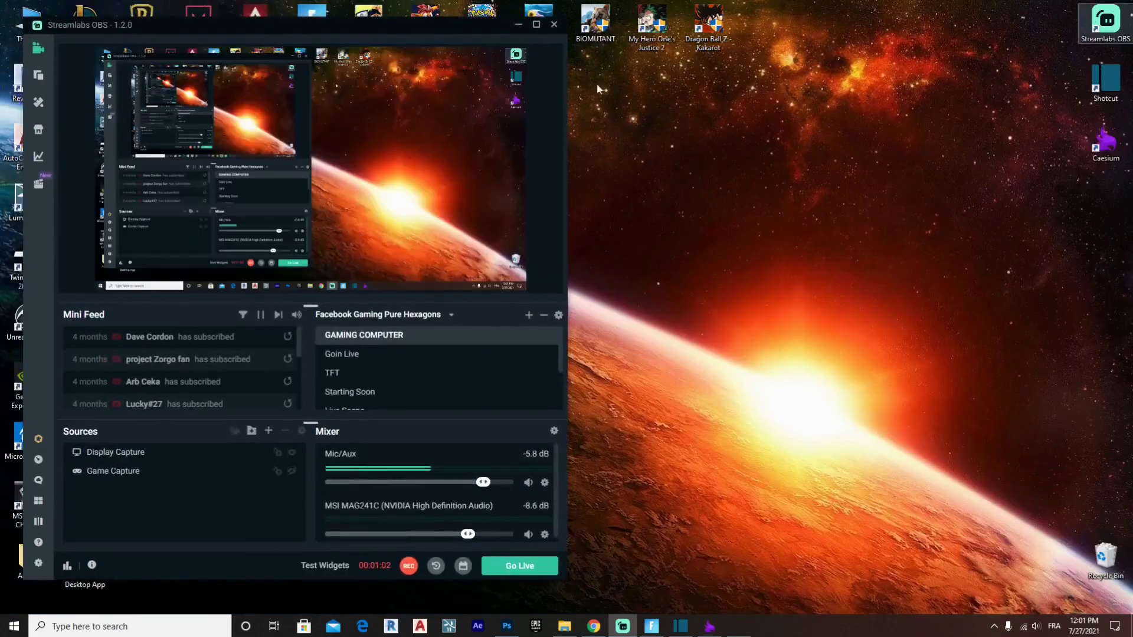
click(519, 27)
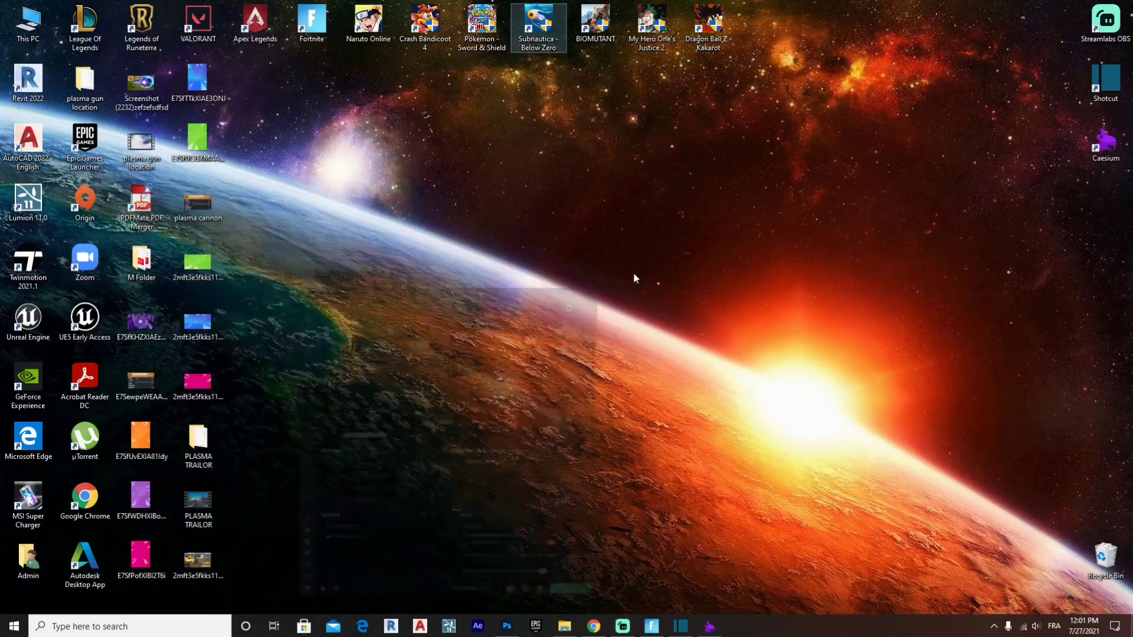
Switch to Fortnite, view the quests list, return to the lobby and play an emote.
click(650, 627)
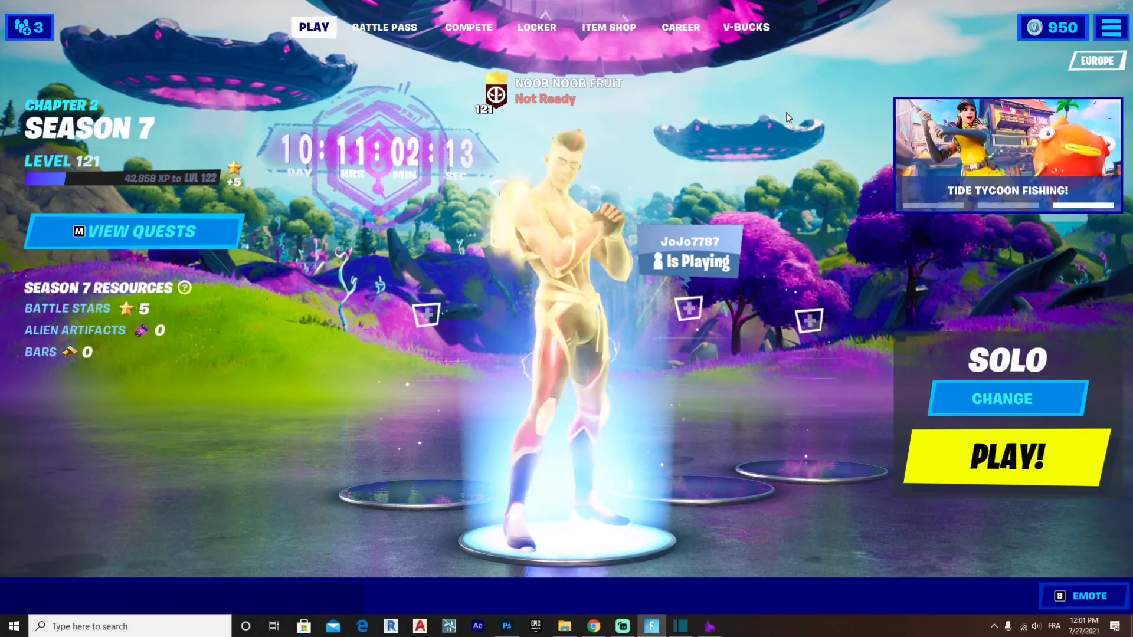
click(157, 242)
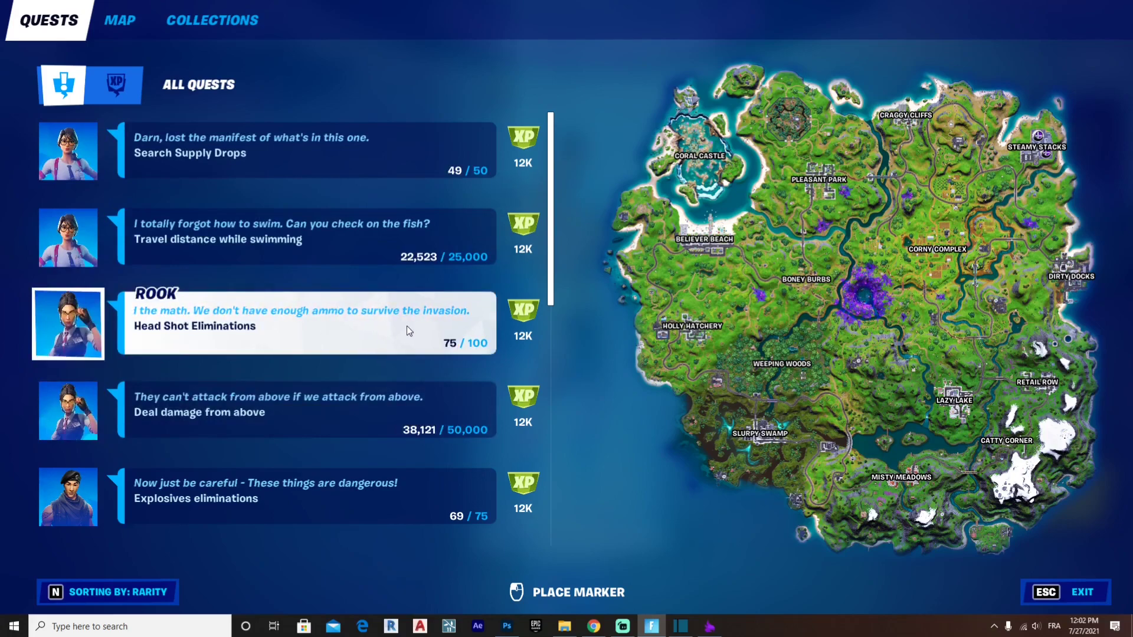
key(Escape)
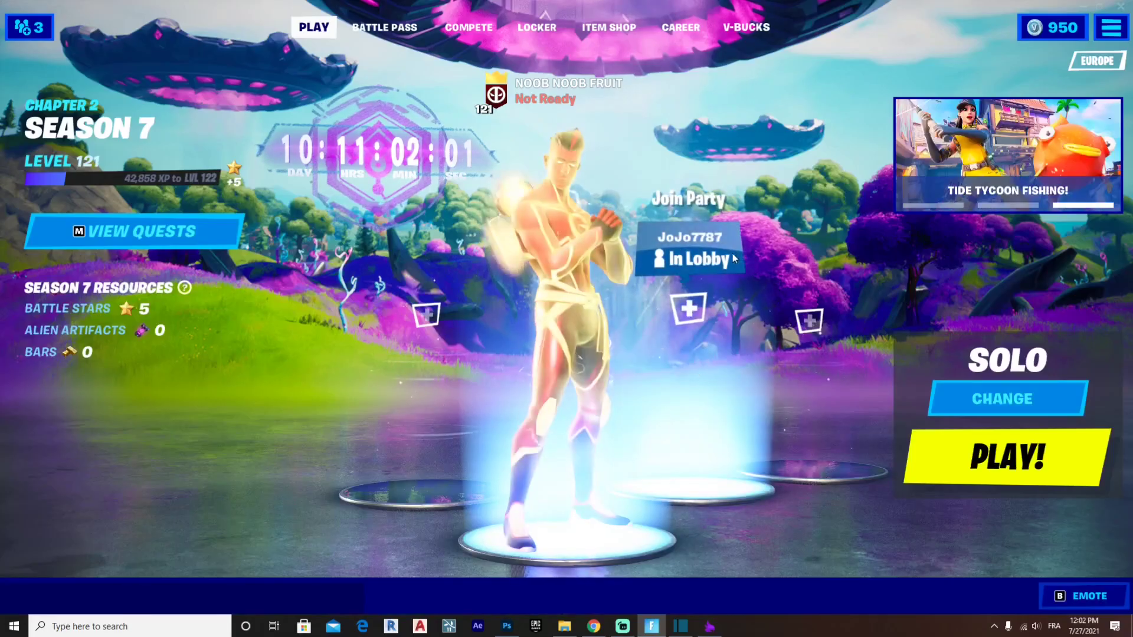
key(b)
click(680, 205)
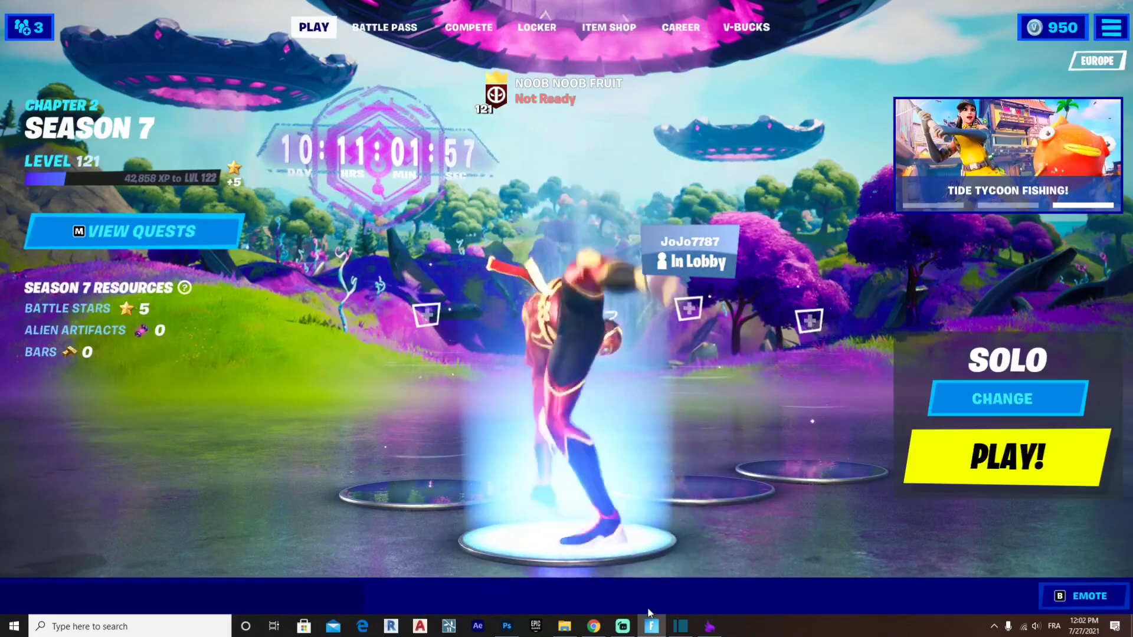
Switch to Streamlabs OBS and close the Fortnite game.
click(623, 626)
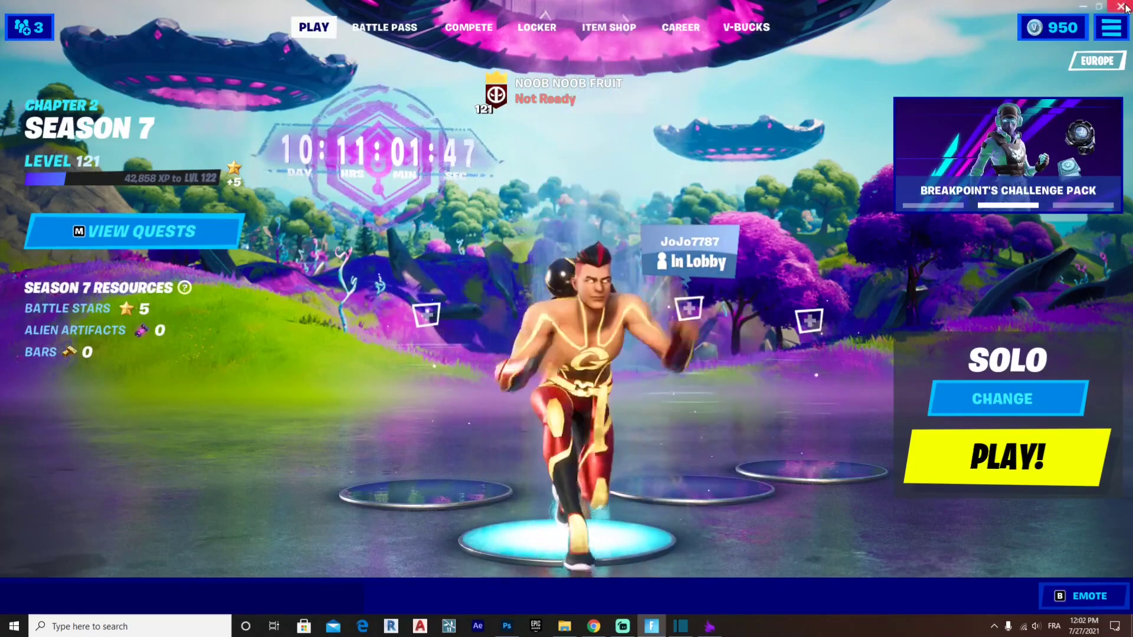
key(alt+F4)
key(Escape)
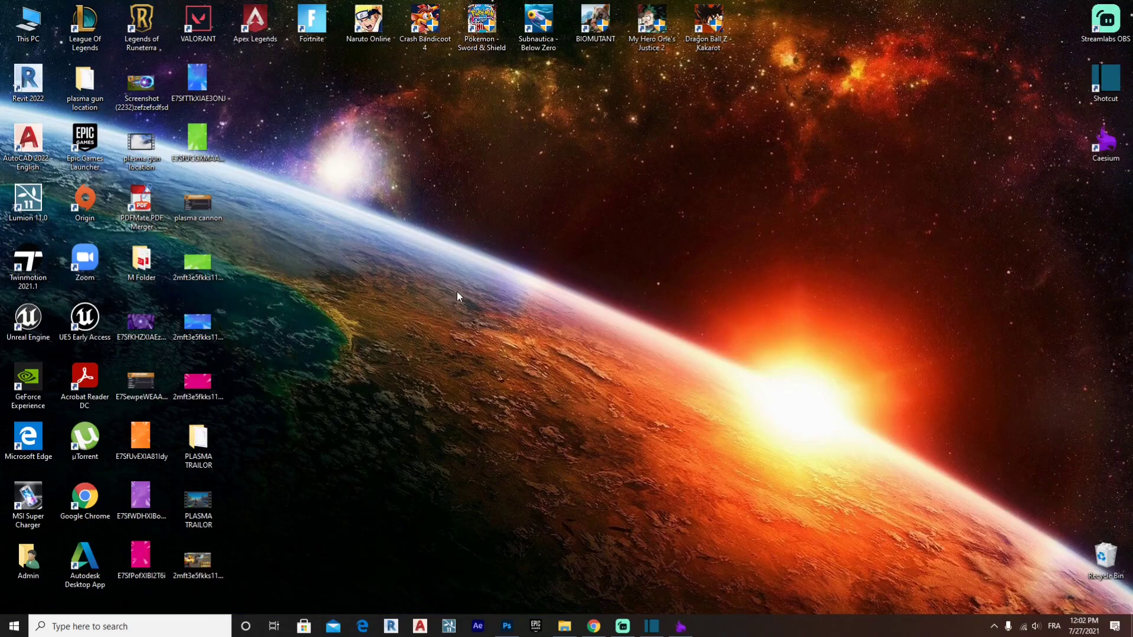
Open the YOUTUBE folder on drive D in File Explorer, locate the recording 2021-07-27_12-00-46, and minimize the folder.
click(565, 626)
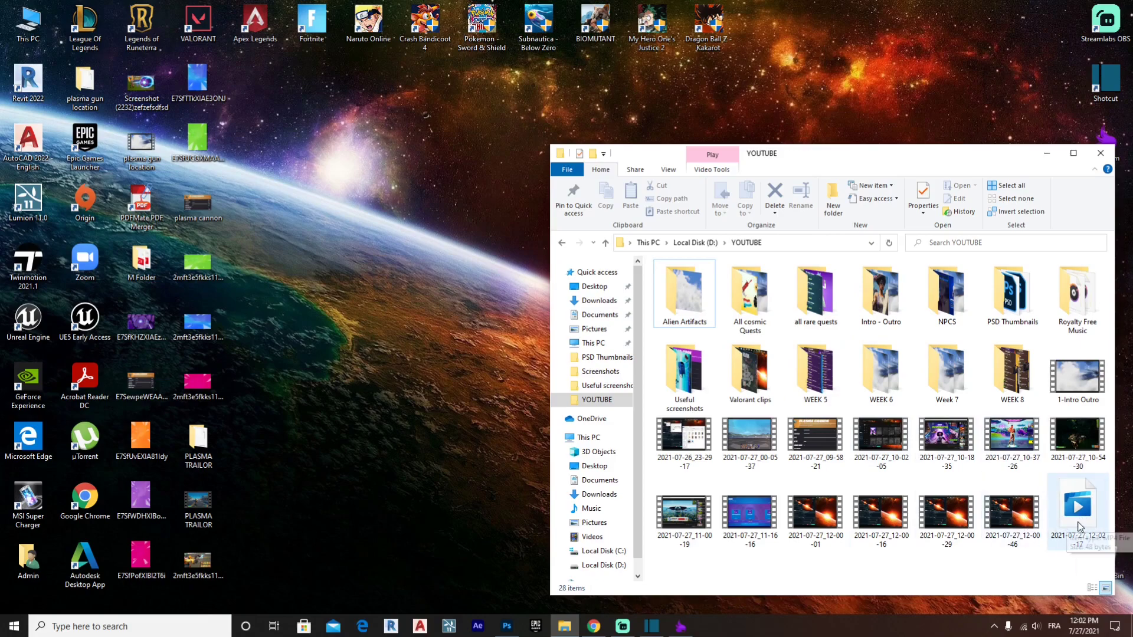
click(1017, 525)
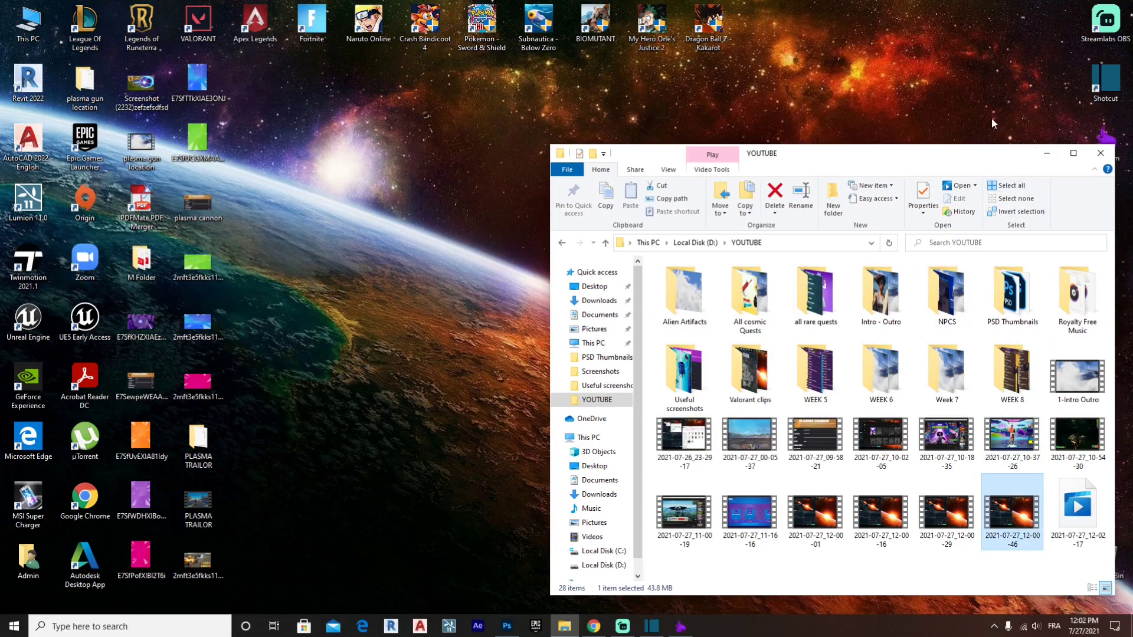
click(1046, 153)
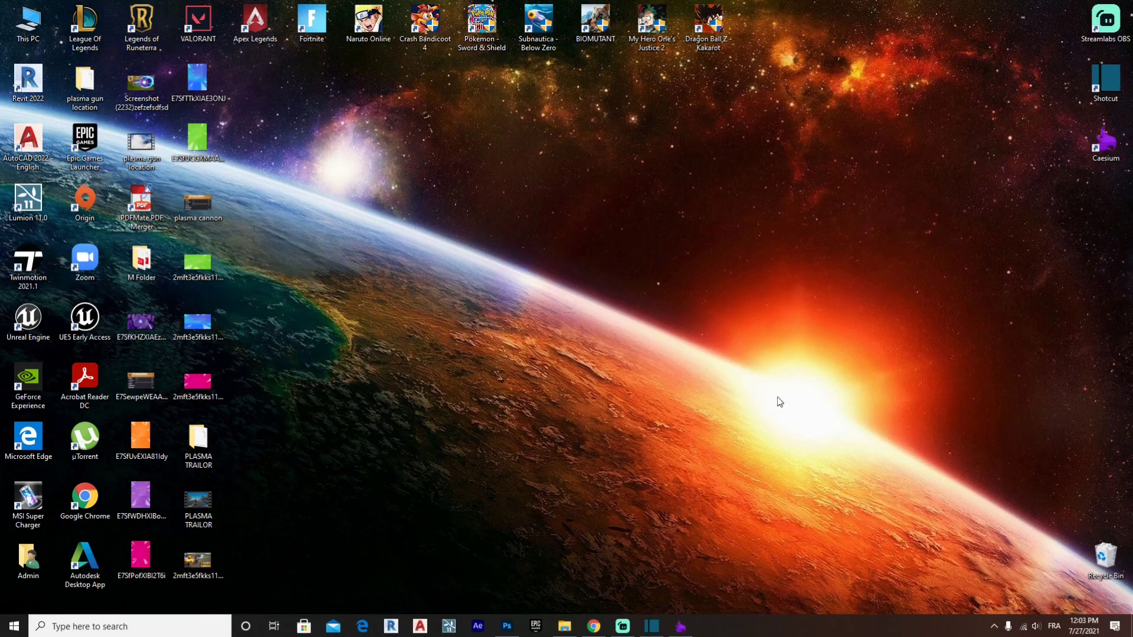
Switch to Shotcut with the YOUTUBE folder beside it, and start a new project named "new quest".
click(653, 627)
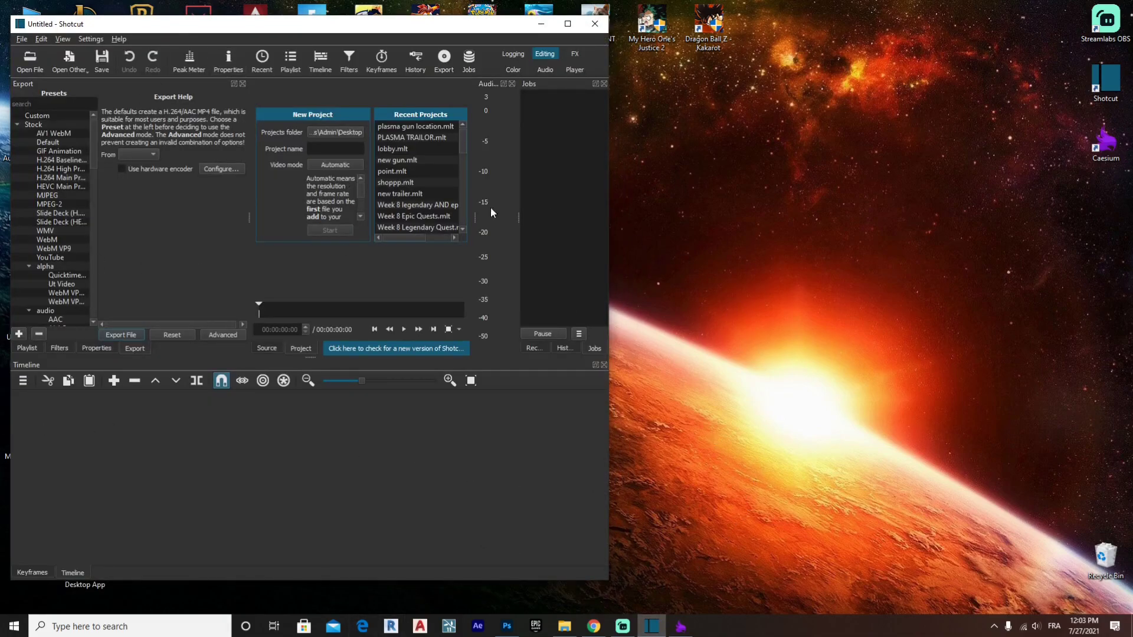
click(567, 625)
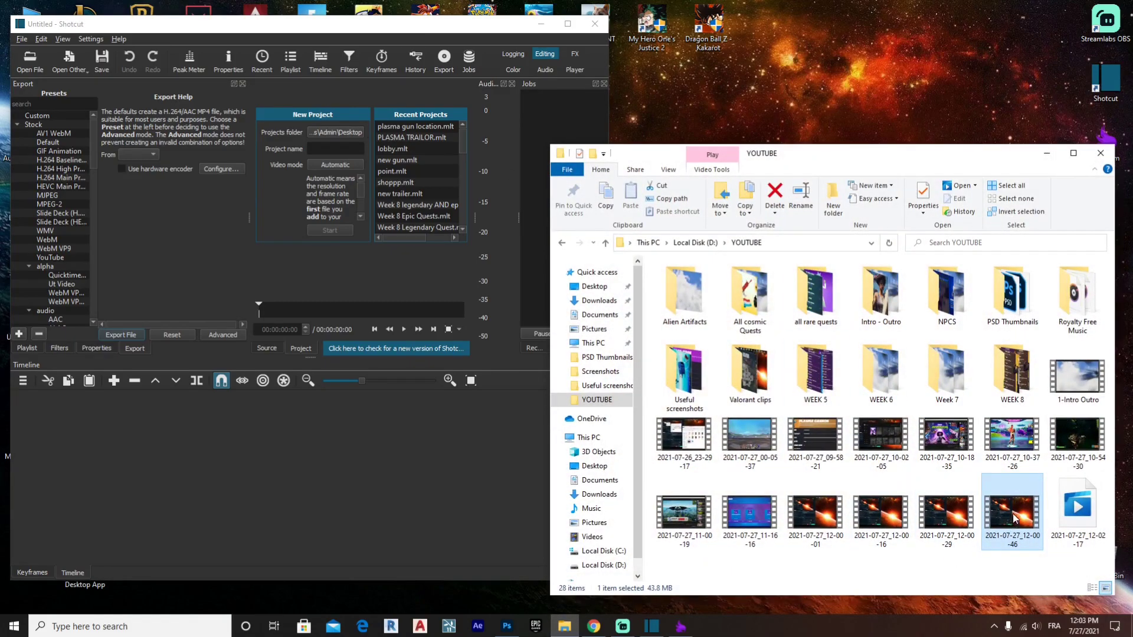
click(346, 148)
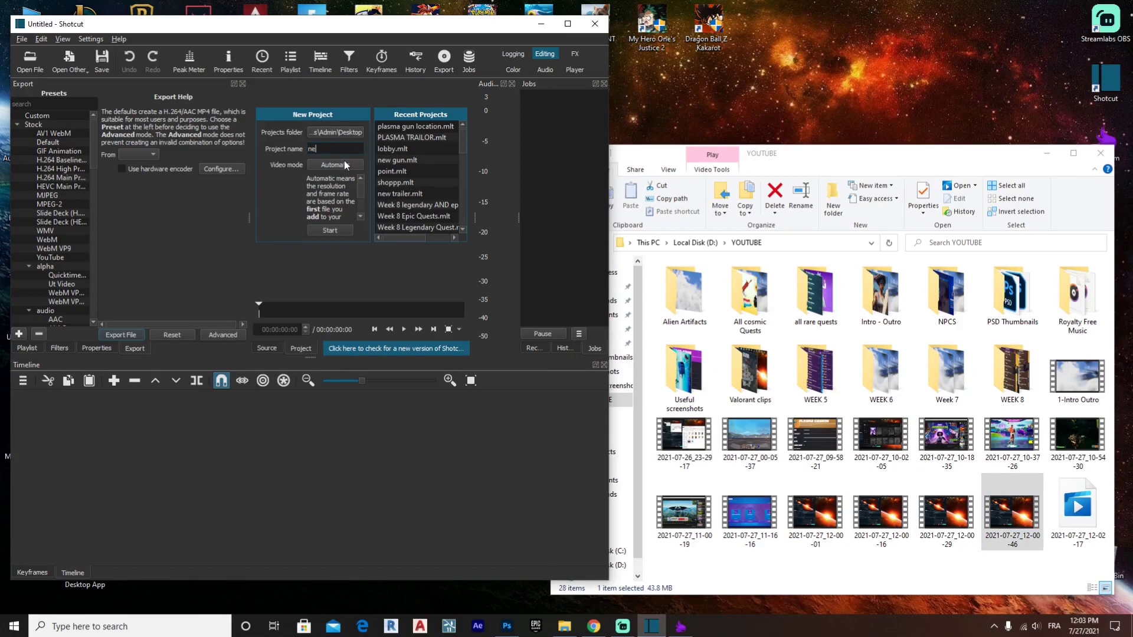
text(new quest)
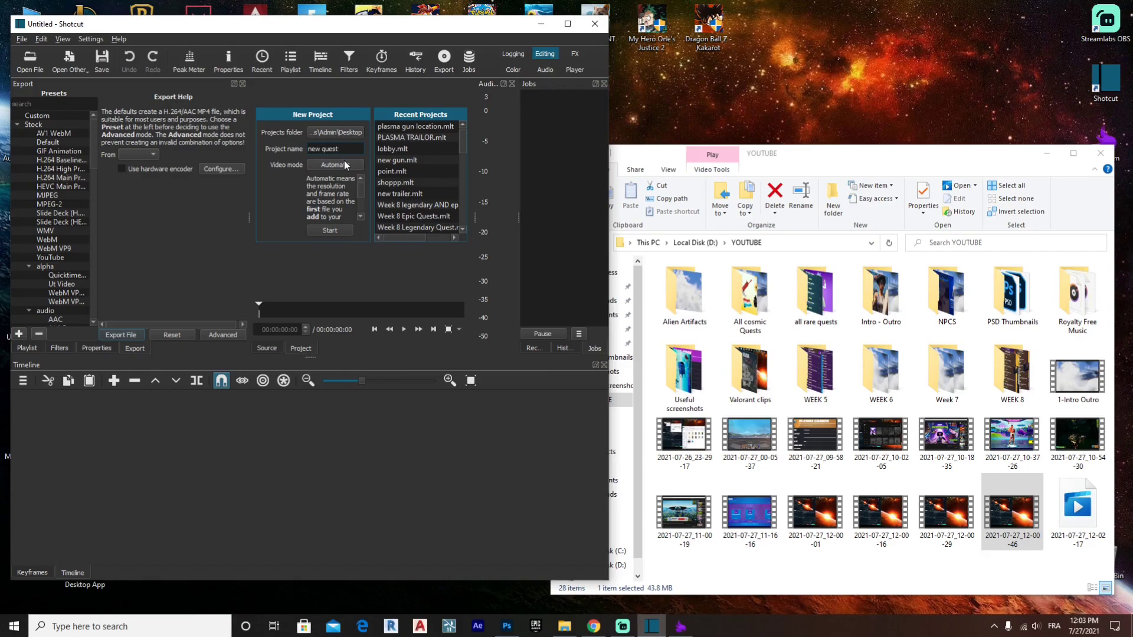
click(331, 233)
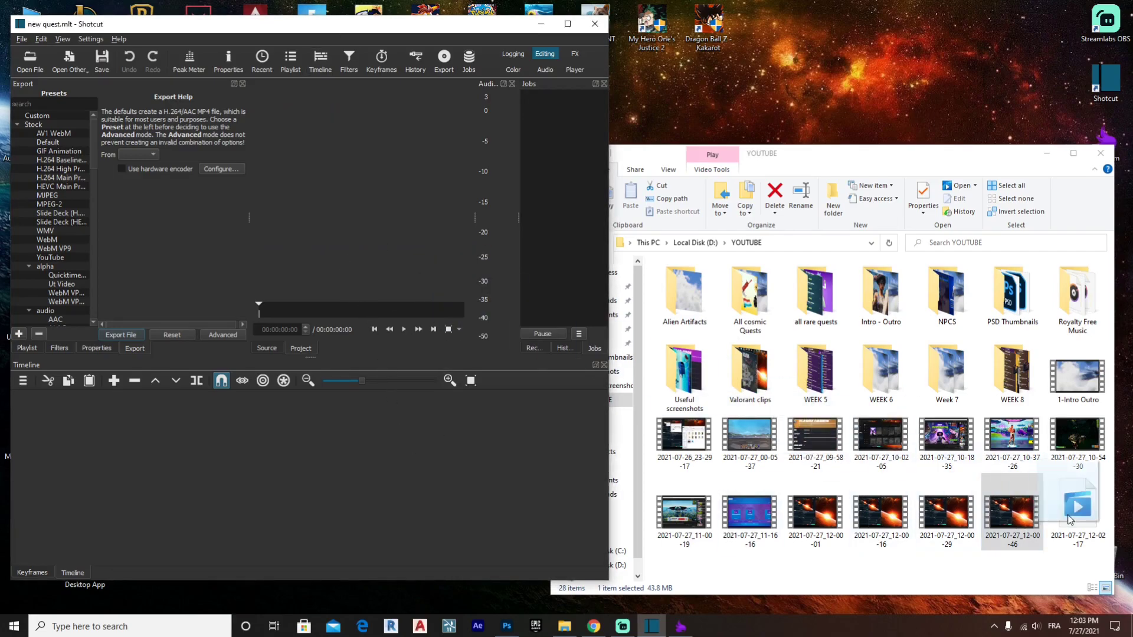
Preview the 1-Intro Outro video from the YOUTUBE folder and close the player.
click(1078, 384)
double_click(1078, 384)
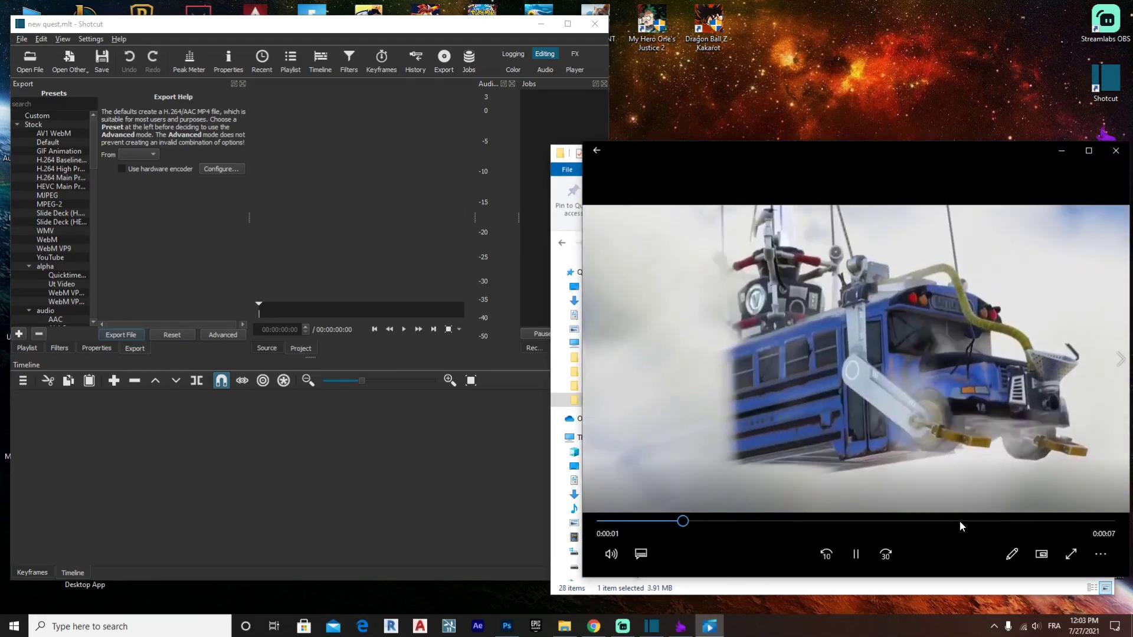
click(1115, 153)
Add 1-Intro Outro to the timeline with the recording 2021-07-27_12-00-46 right after it, and maximize the editor.
drag(1074, 383, 158, 464)
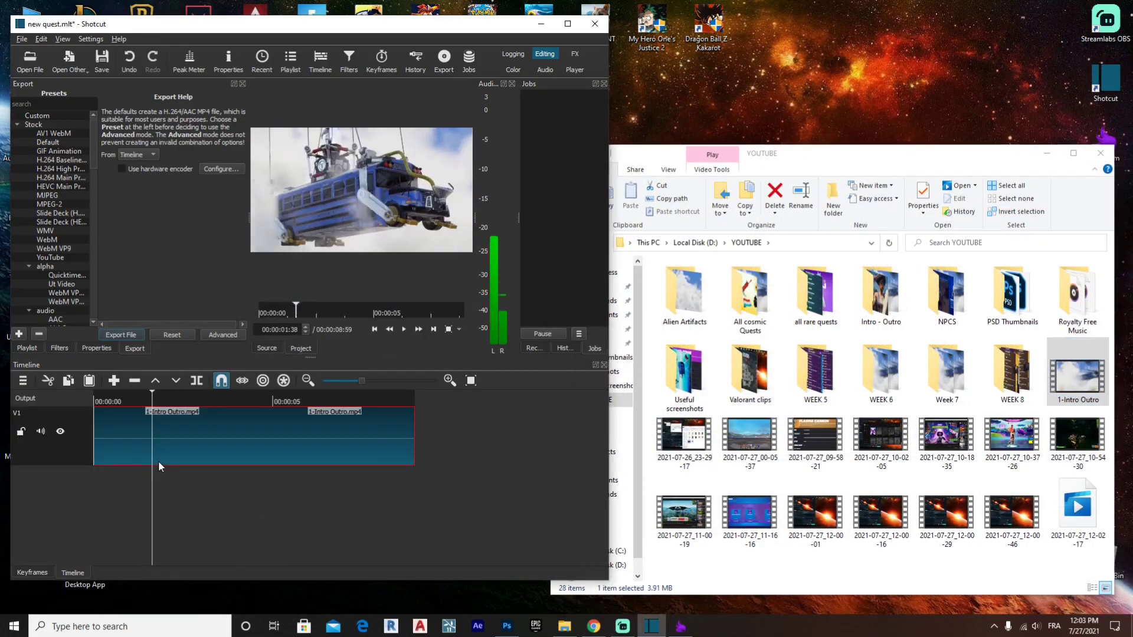
drag(1012, 514, 413, 432)
click(568, 23)
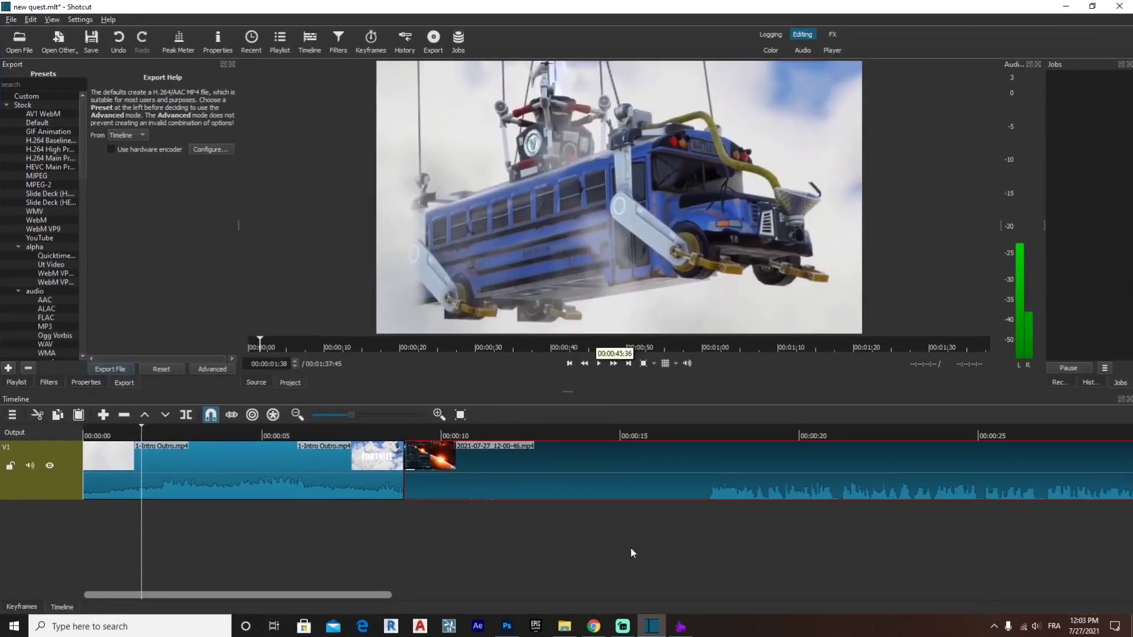
Find where the Fortnite lobby part begins in the recording and split the clip at 00:01:16:18.
drag(321, 597, 699, 590)
click(573, 546)
click(511, 546)
click(730, 529)
scroll(872, 526, down, 3)
click(858, 527)
scroll(858, 528, down, 2)
scroll(856, 531, down, 2)
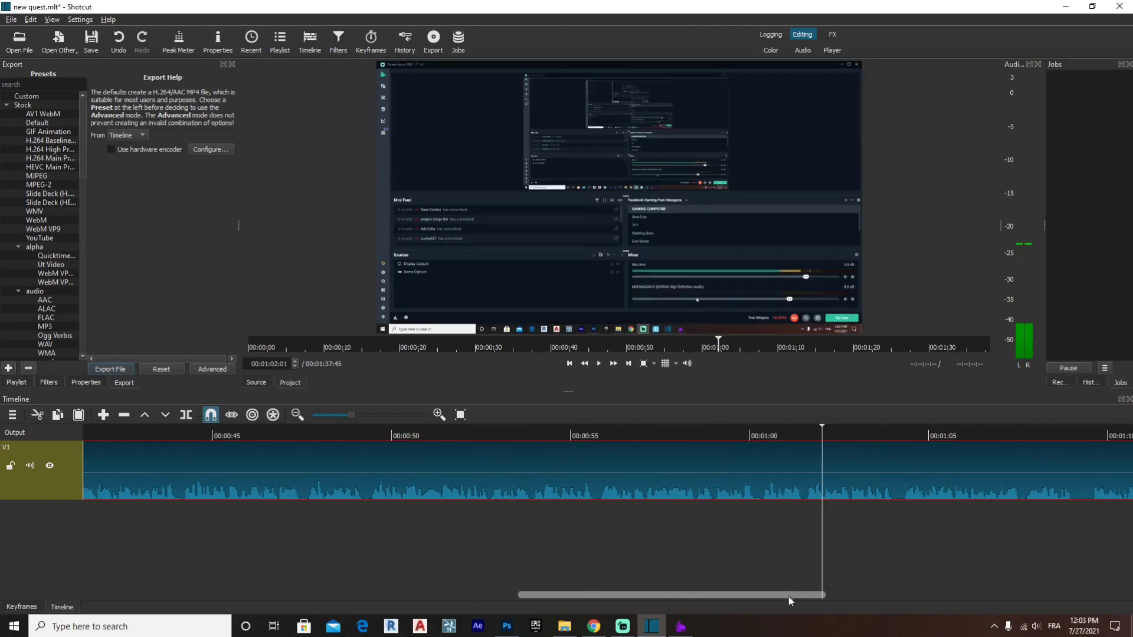
drag(781, 596, 1034, 590)
drag(687, 569, 427, 541)
key(space)
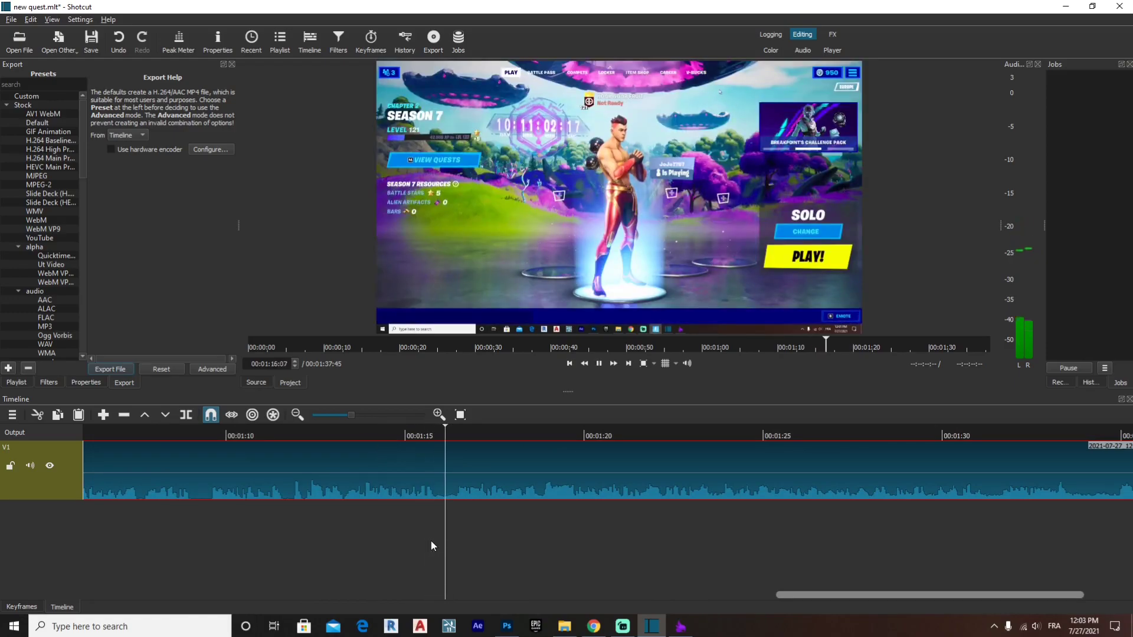
click(450, 534)
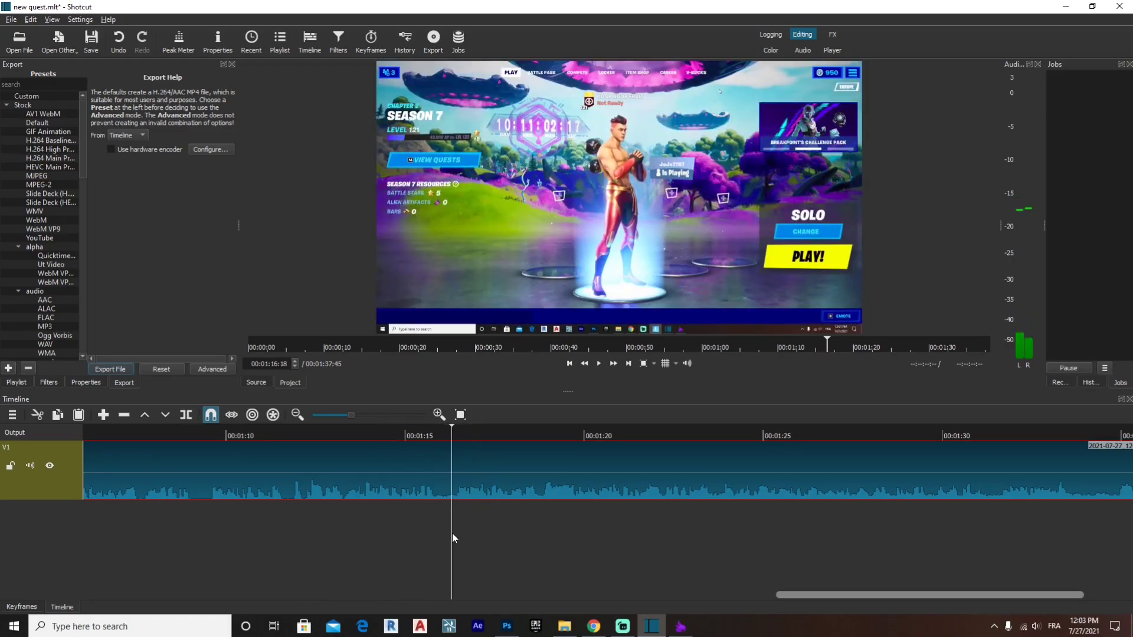
key(s)
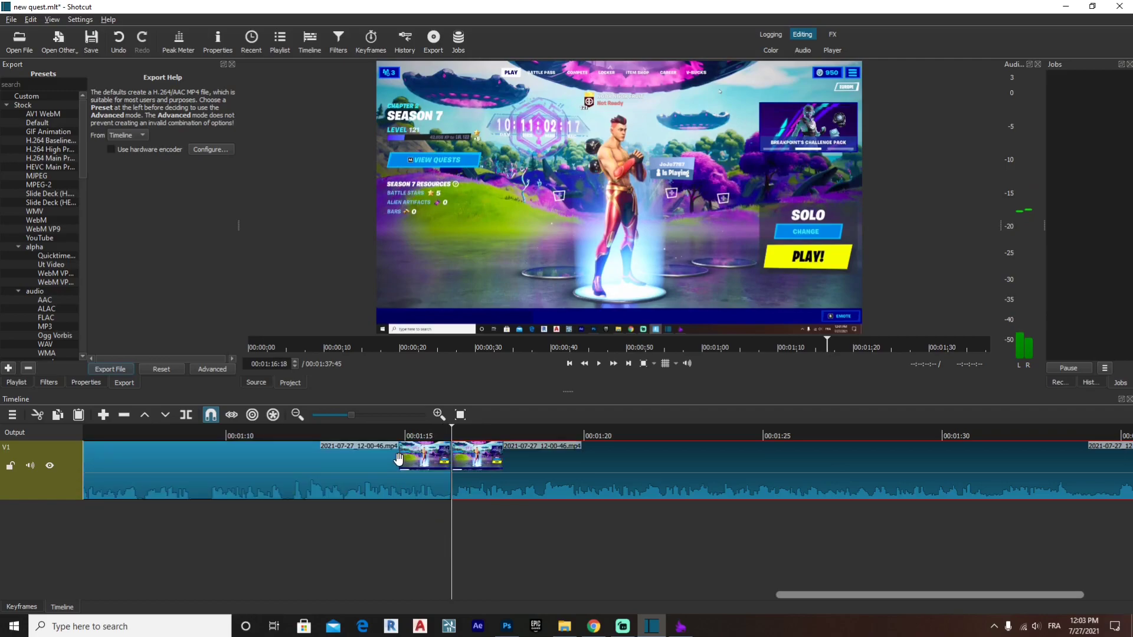
Delete the recording's portion before the split and move the remaining part directly against the end of the intro.
click(396, 470)
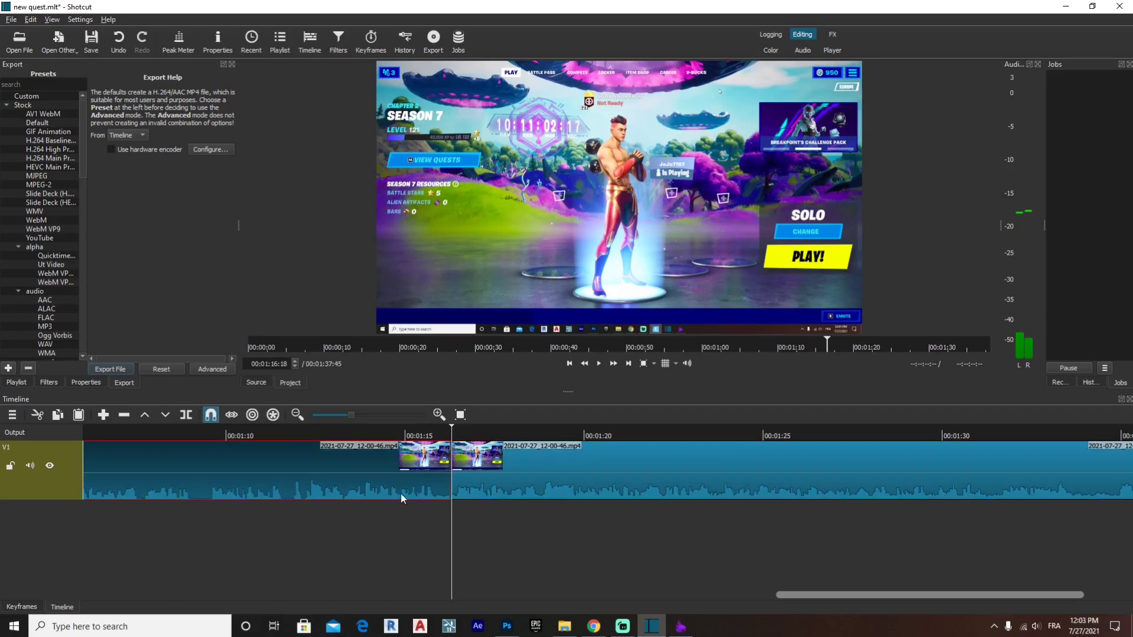
key(Delete)
click(334, 417)
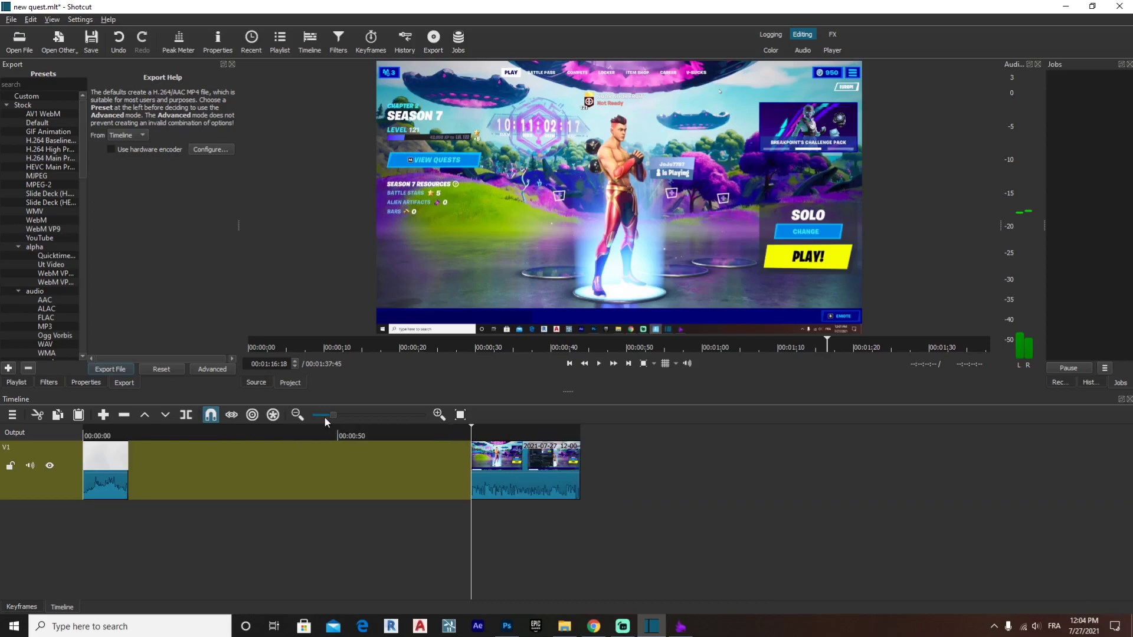
drag(510, 483, 206, 487)
Split the recording at 00:00:27:45, during the lobby emote, and delete the portion after the cut.
click(221, 530)
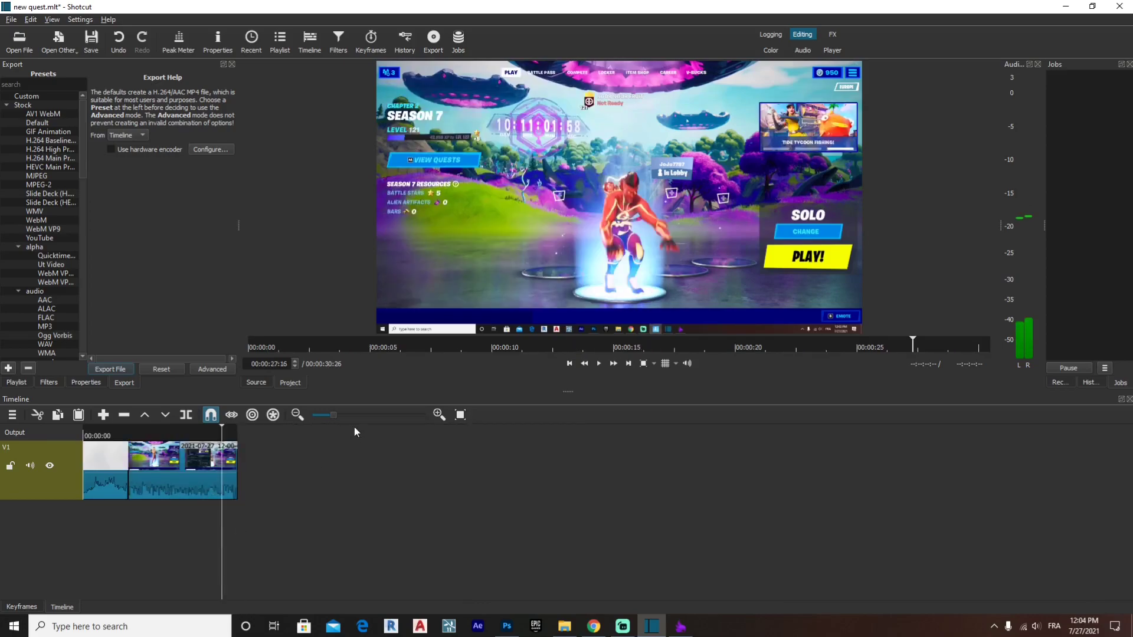
click(352, 416)
click(531, 530)
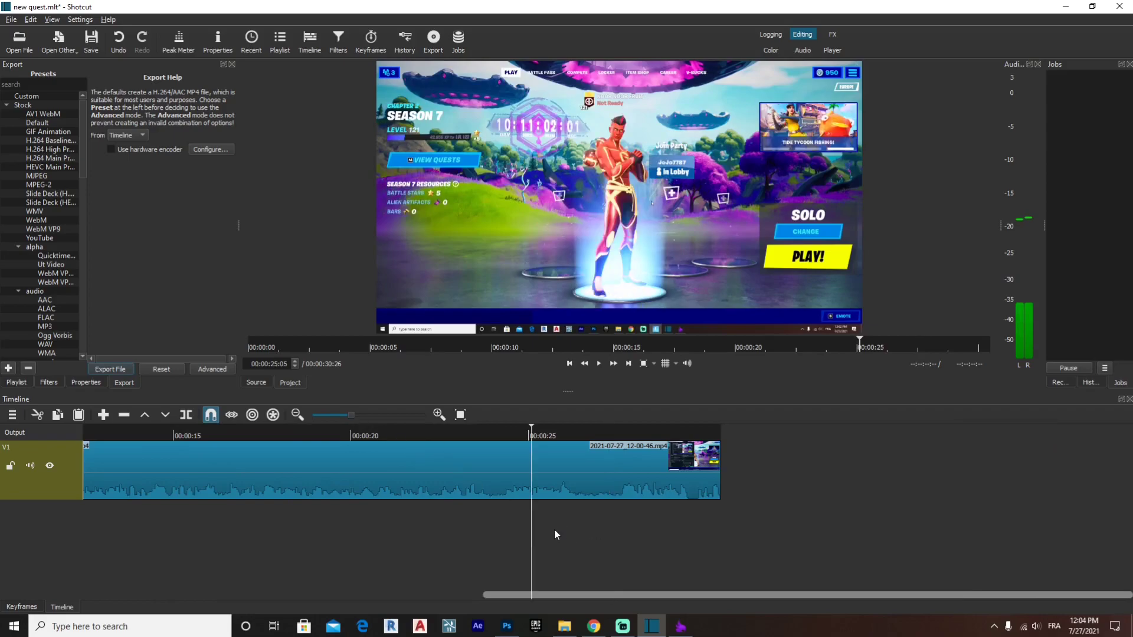
key(space)
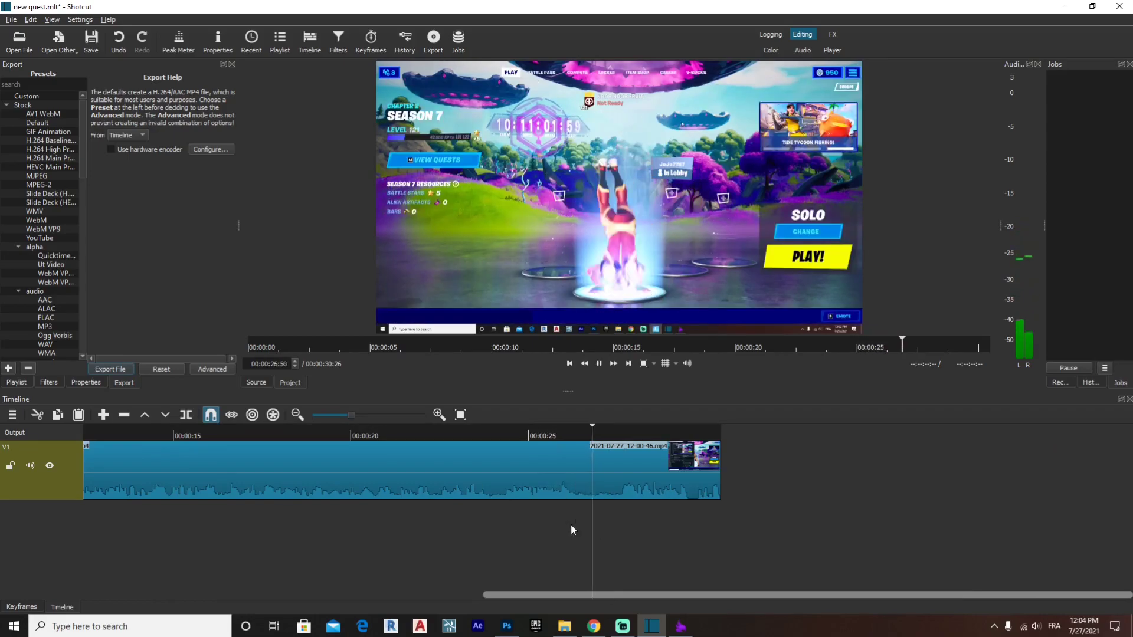
key(space)
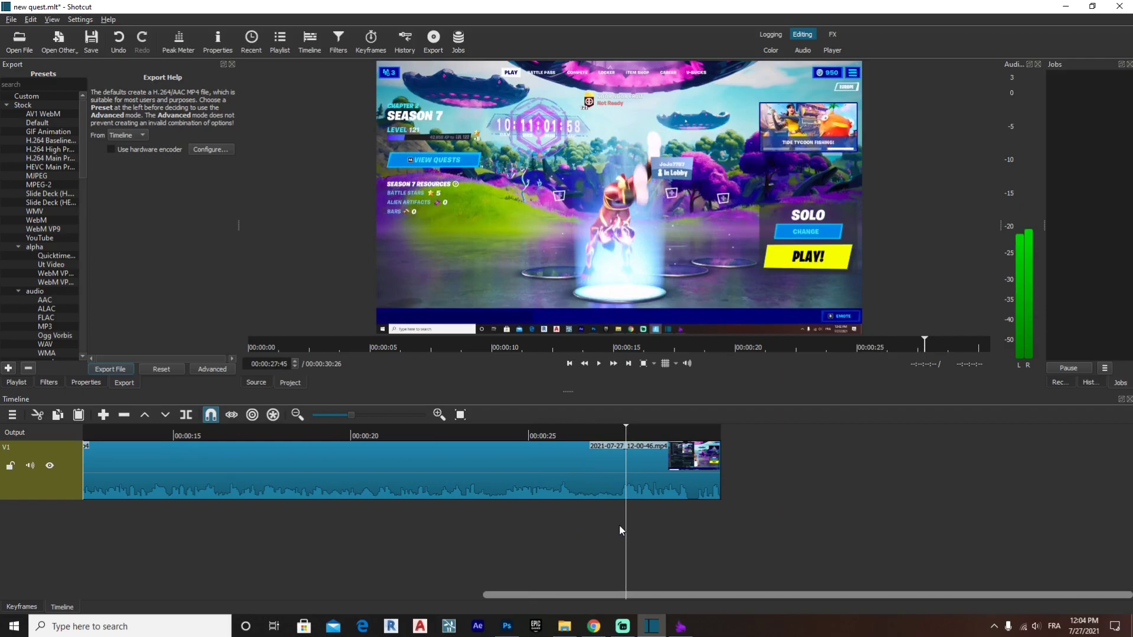
scroll(654, 491, left, 5)
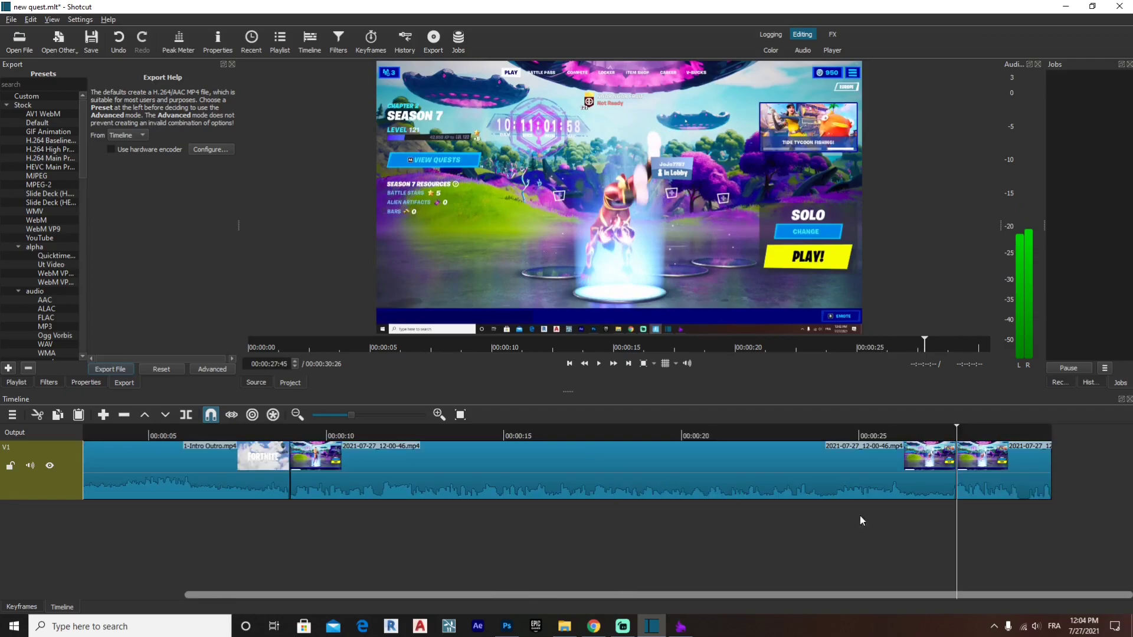
click(1000, 497)
key(Delete)
Add 1-Intro Outro from the YOUTUBE folder to the timeline right after the recording, and maximize the editor.
click(1093, 6)
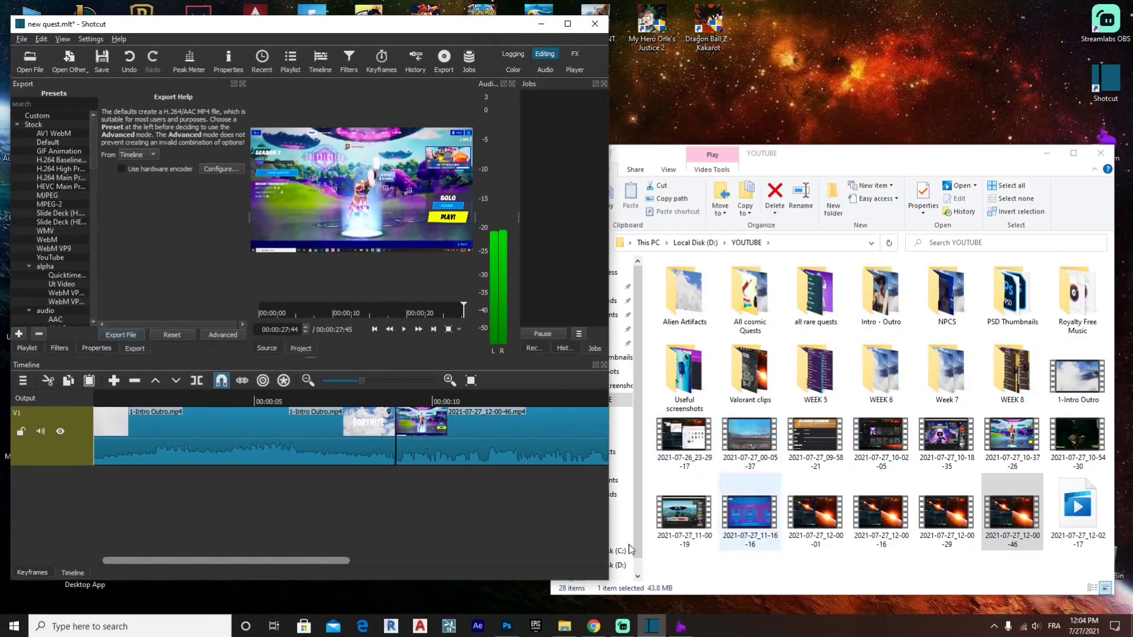
drag(282, 563, 540, 564)
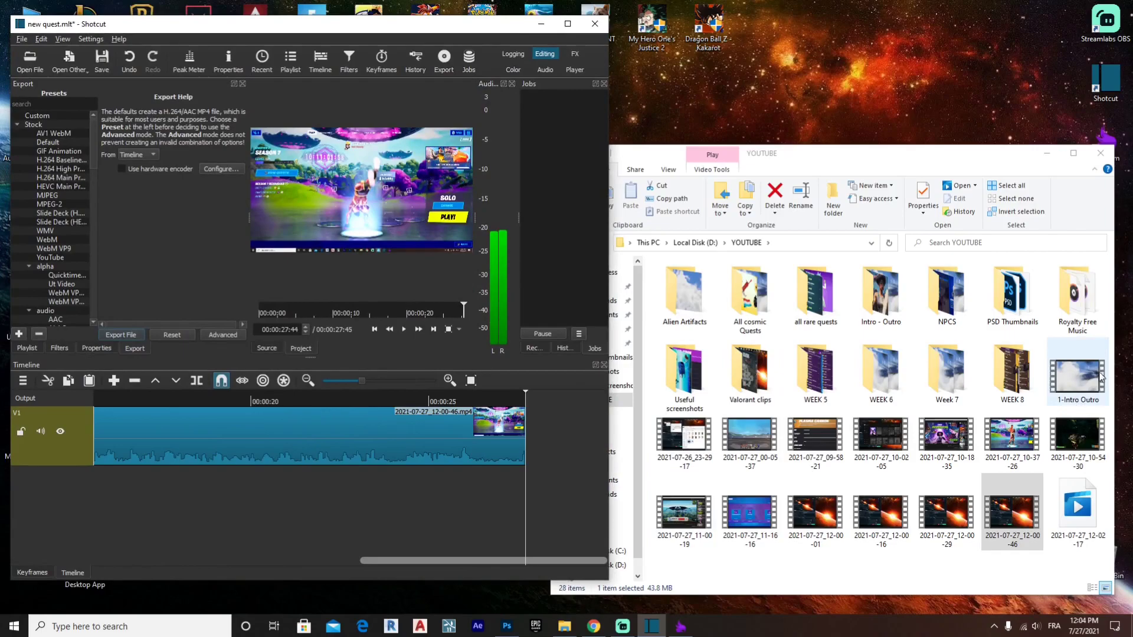
click(1080, 381)
drag(1079, 384, 526, 444)
drag(388, 564, 236, 563)
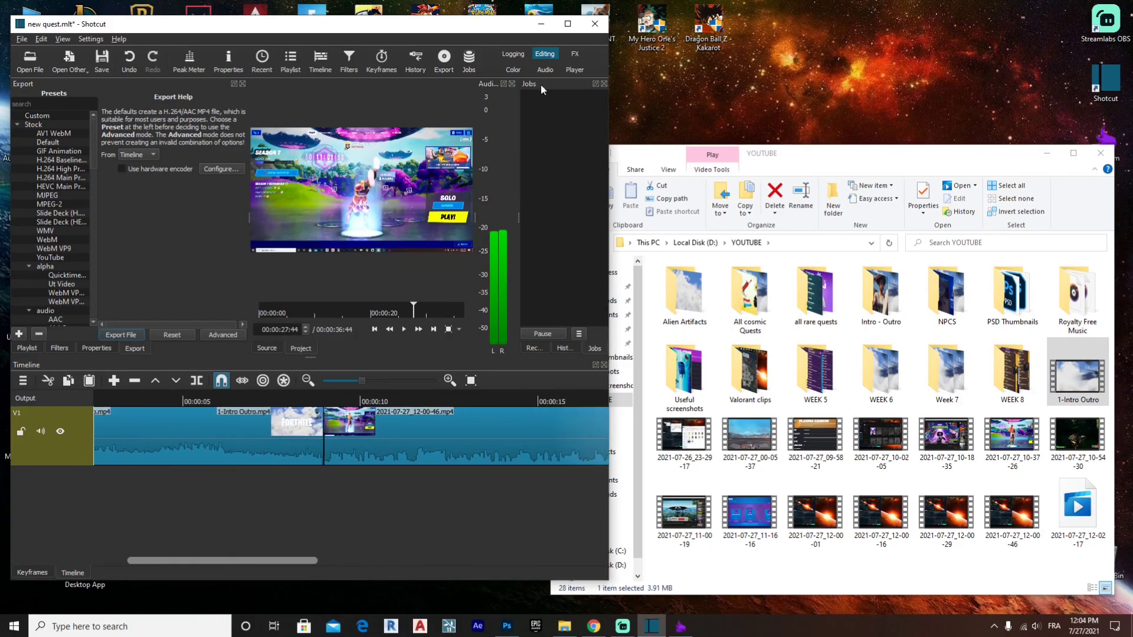
click(570, 24)
Overlap the recording's start slightly with the end of the intro to create a short transition, playing the cut before and after.
click(267, 519)
key(space)
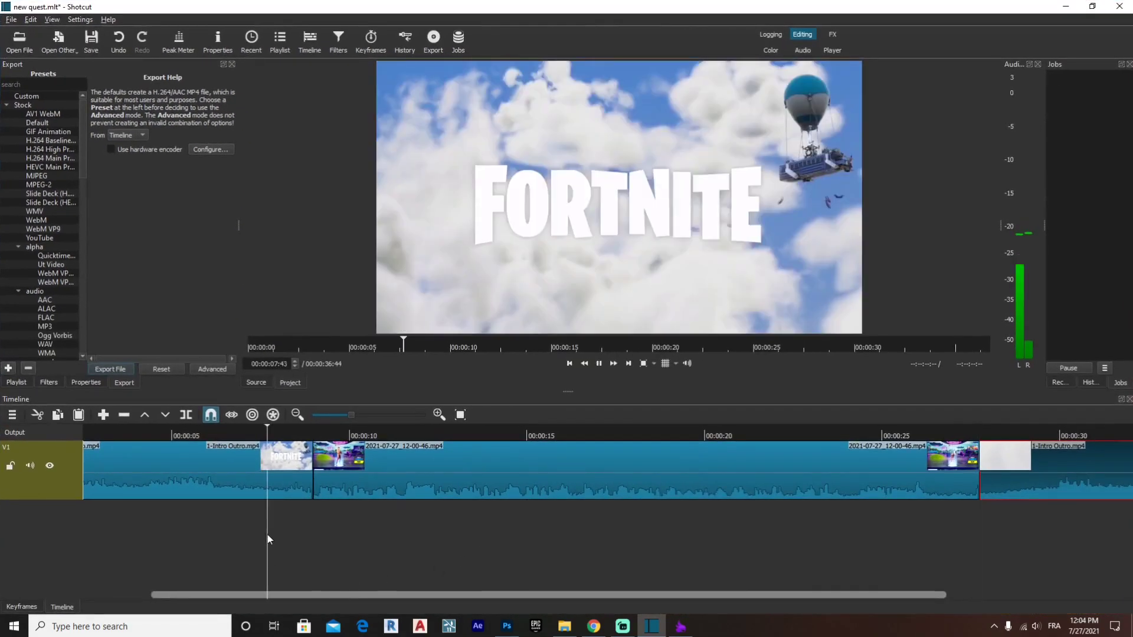
key(space)
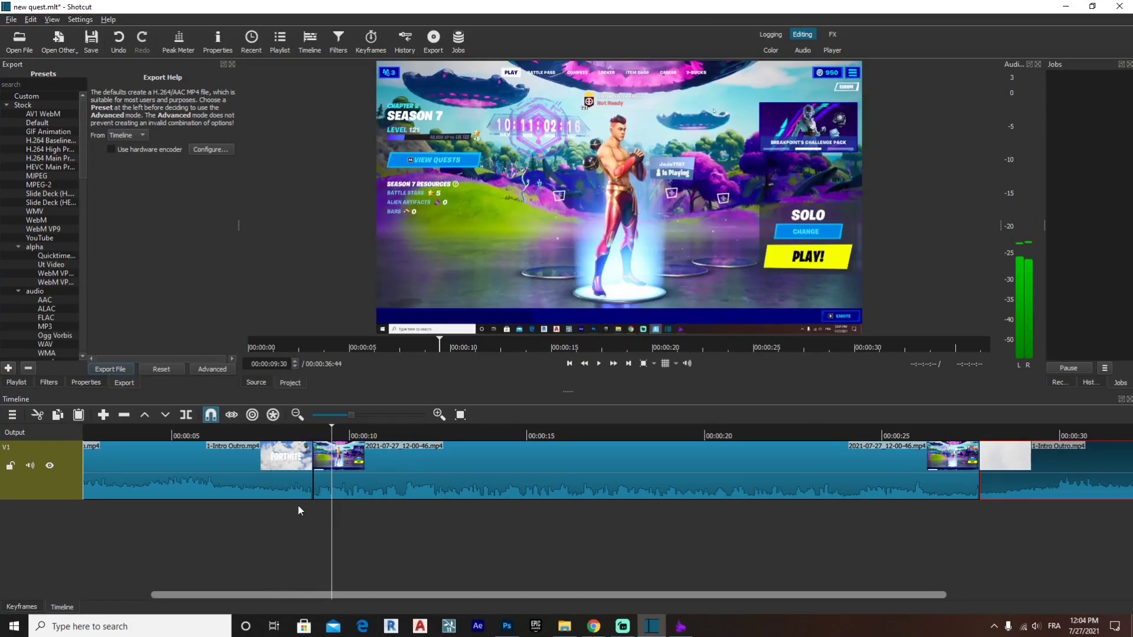
drag(451, 471, 437, 475)
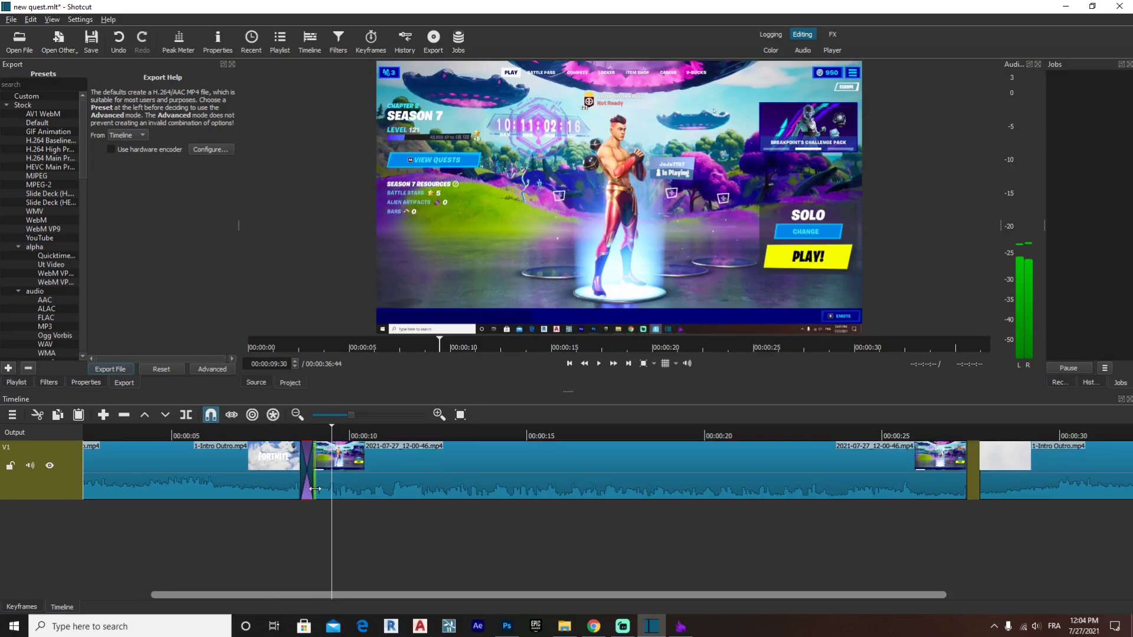
click(264, 523)
key(space)
key(space)
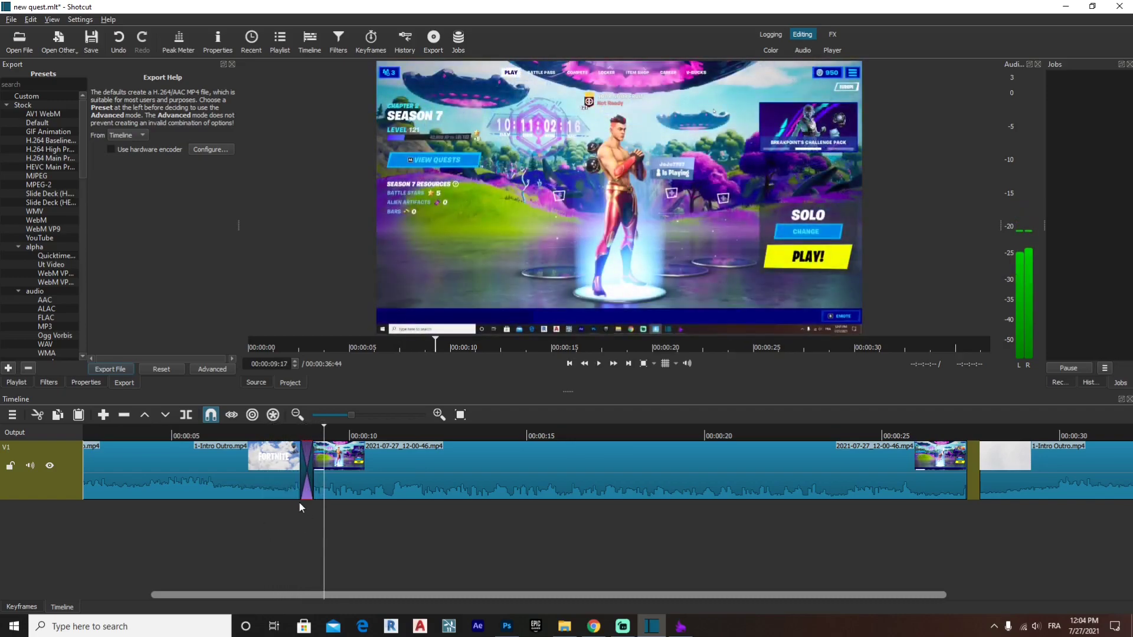
Overlap the closing 1-Intro Outro clip slightly with the recording's end to create a short transition, and play it back.
drag(542, 589, 728, 590)
mouse_move(852, 478)
mouse_down()
mouse_move(851, 468)
mouse_move(835, 477)
mouse_up()
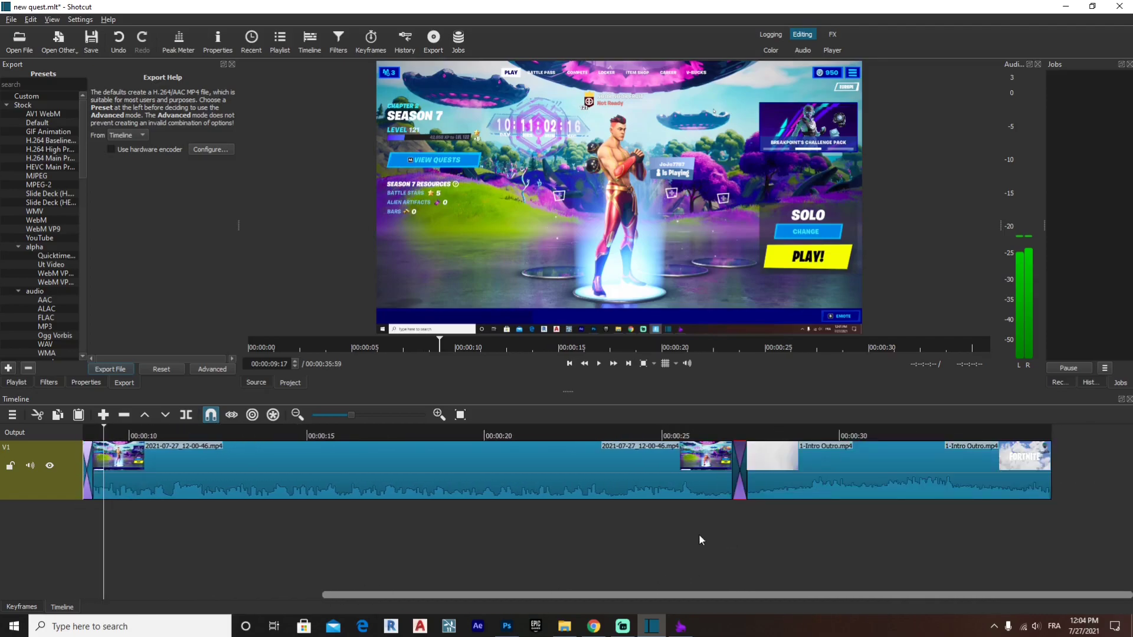
click(696, 529)
key(space)
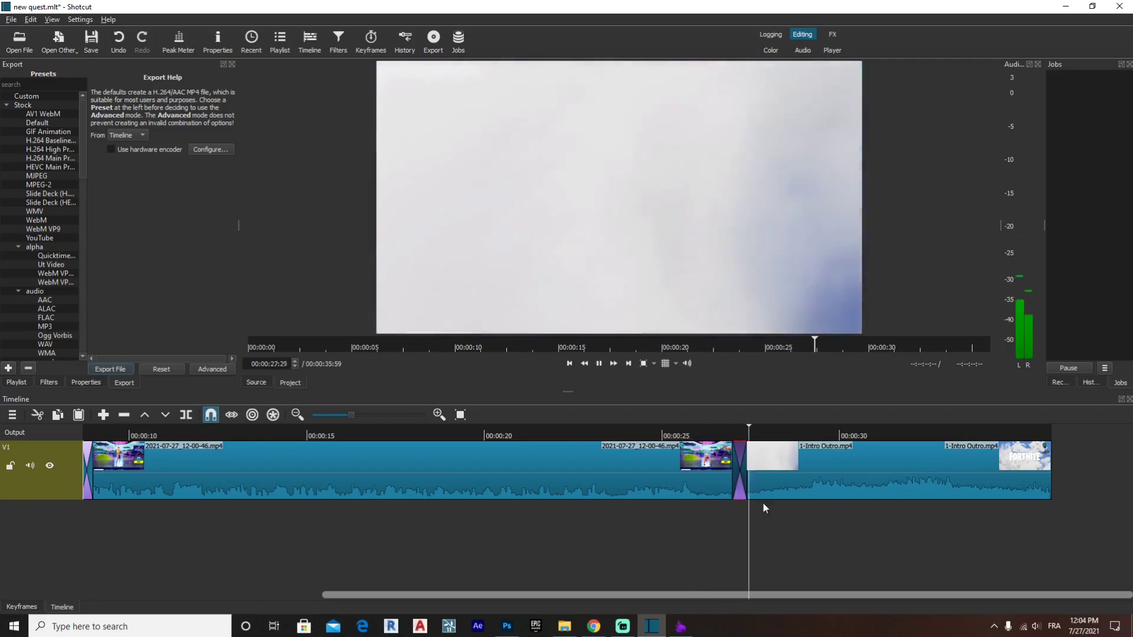
key(space)
Export the timeline to the Desktop as an mp4 file named new quest.
click(1092, 6)
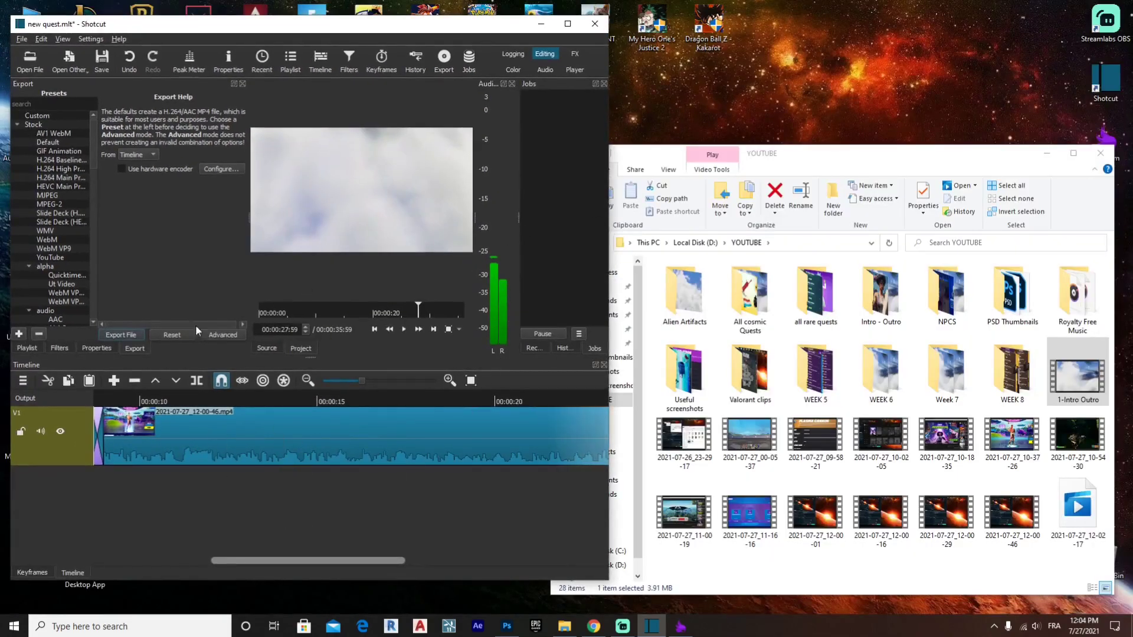
click(121, 335)
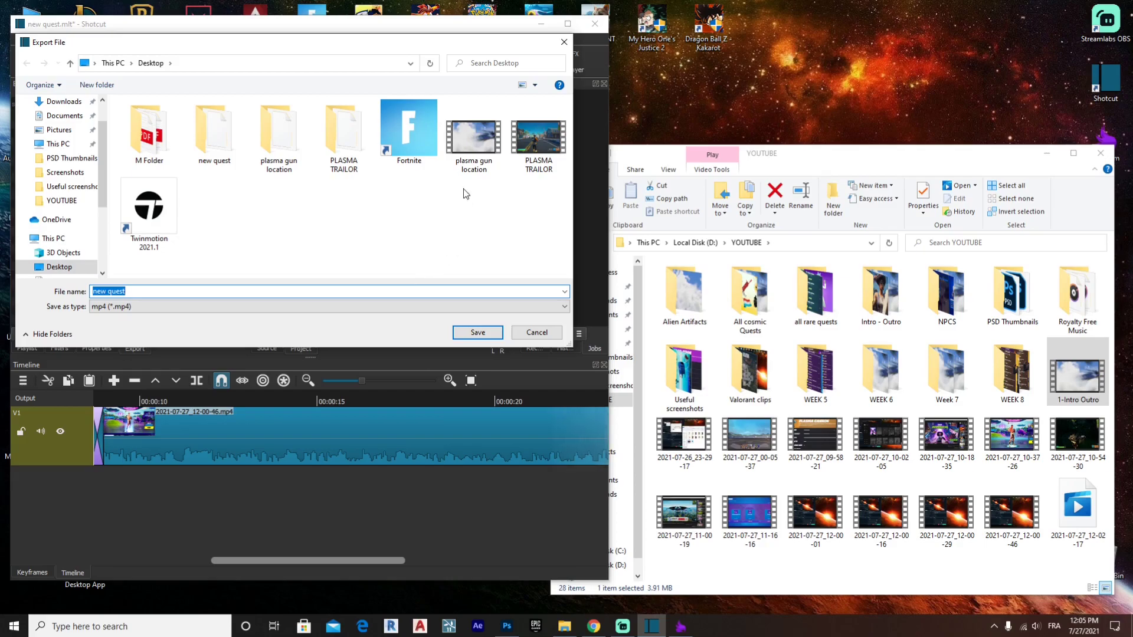
click(478, 332)
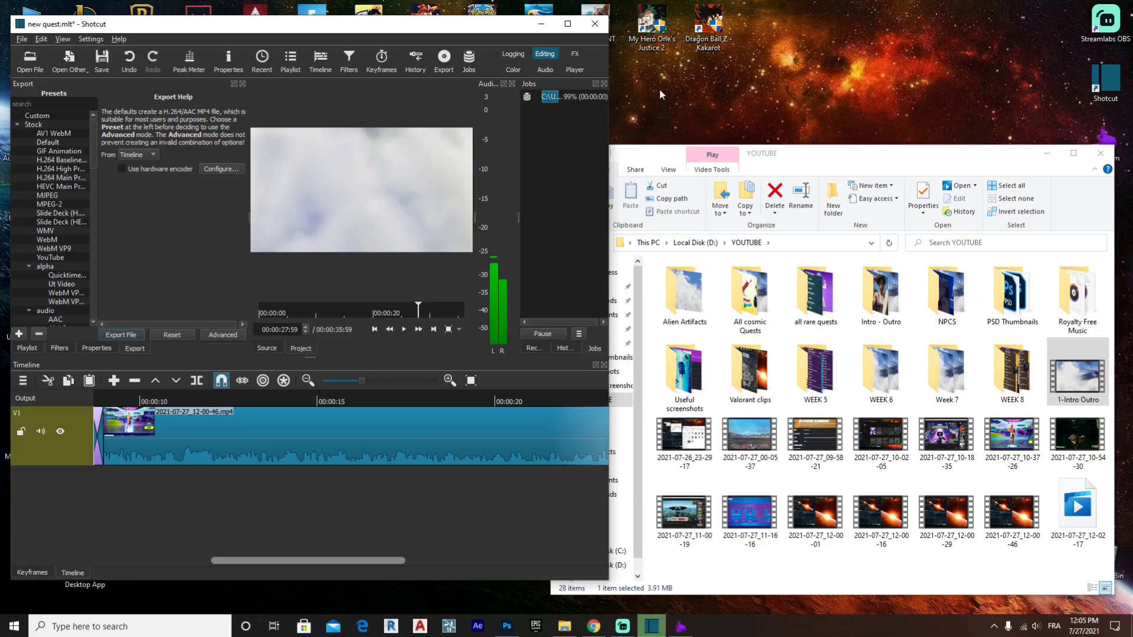
Close Shotcut after the export and minimize the YOUTUBE folder window.
click(595, 24)
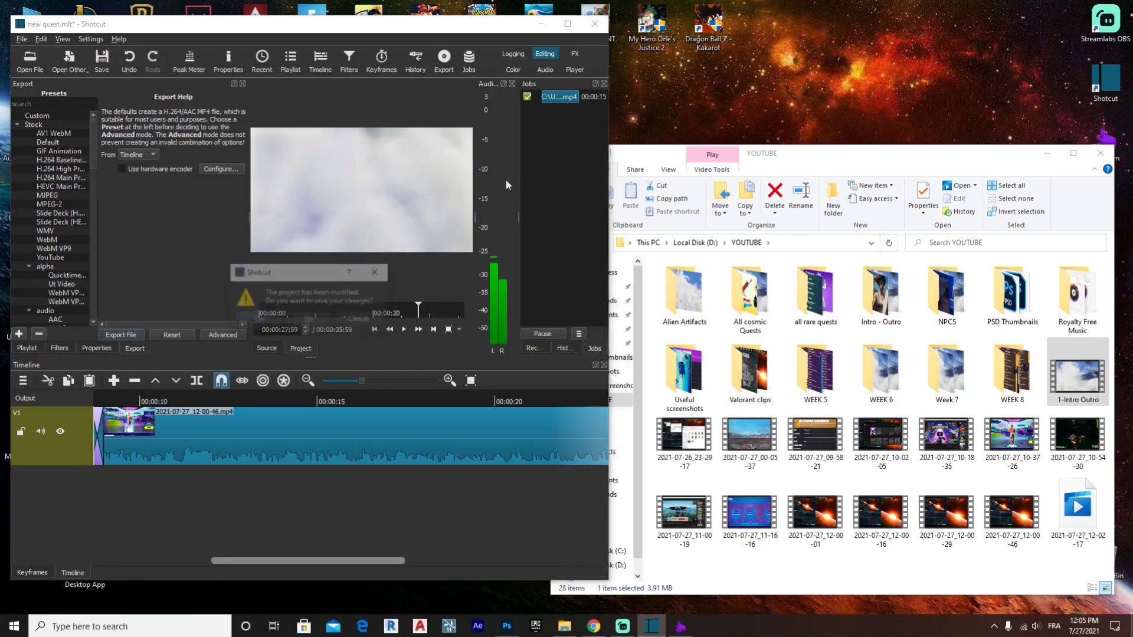
click(306, 317)
click(363, 288)
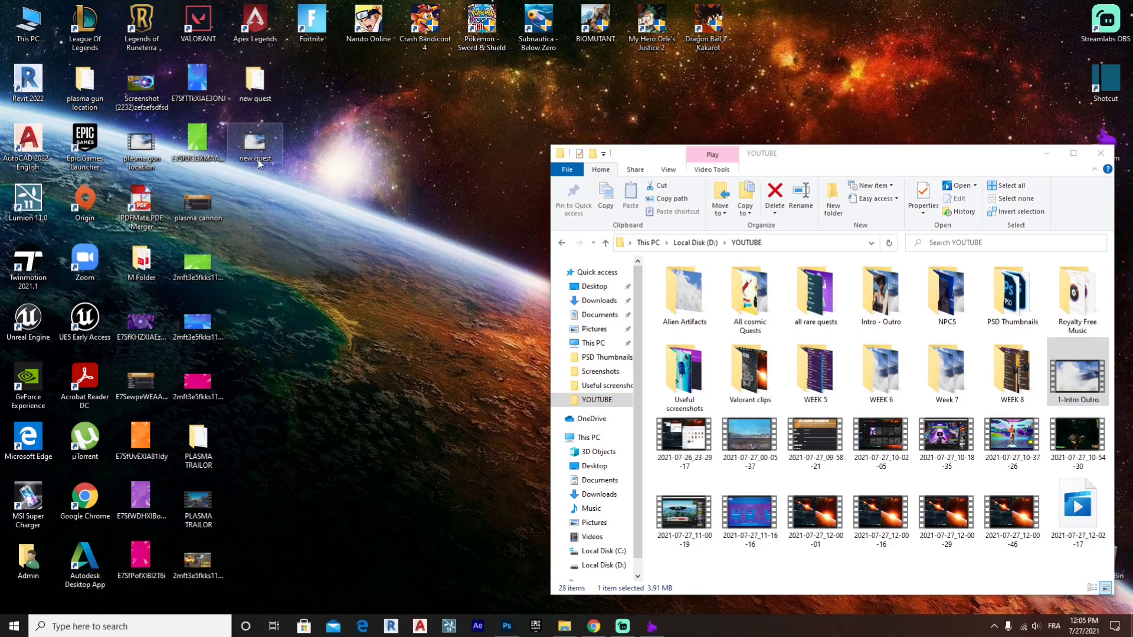
click(1047, 152)
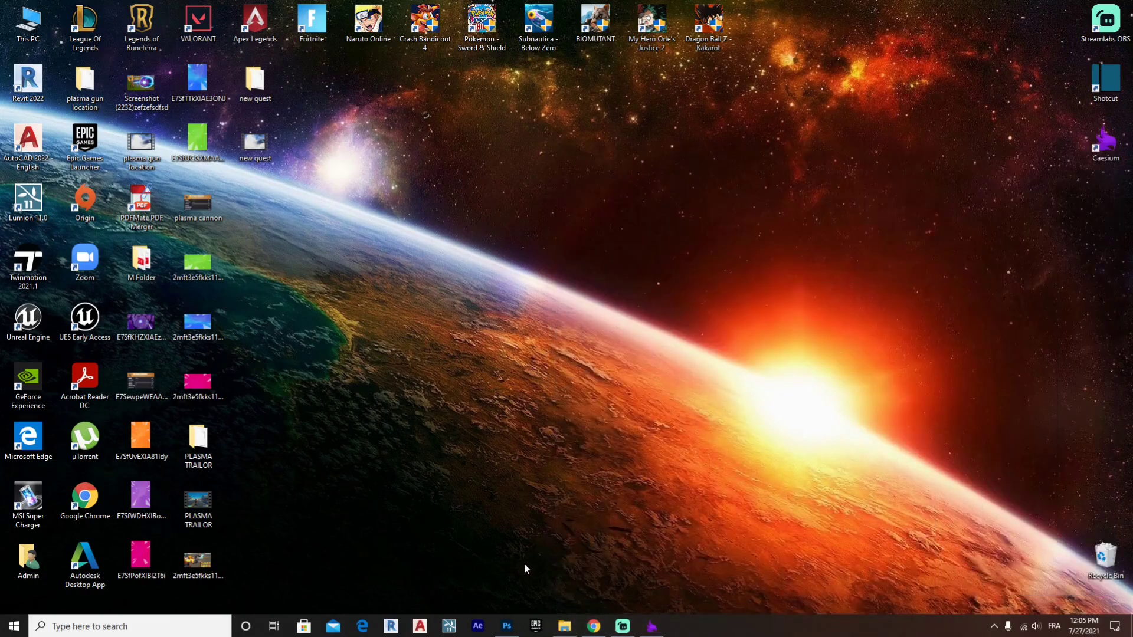
Switch to Photoshop, nudge the PLASMA CANNON title to about X 2.5 cm, Y 1.4 cm, and select the weapon image layer.
click(506, 626)
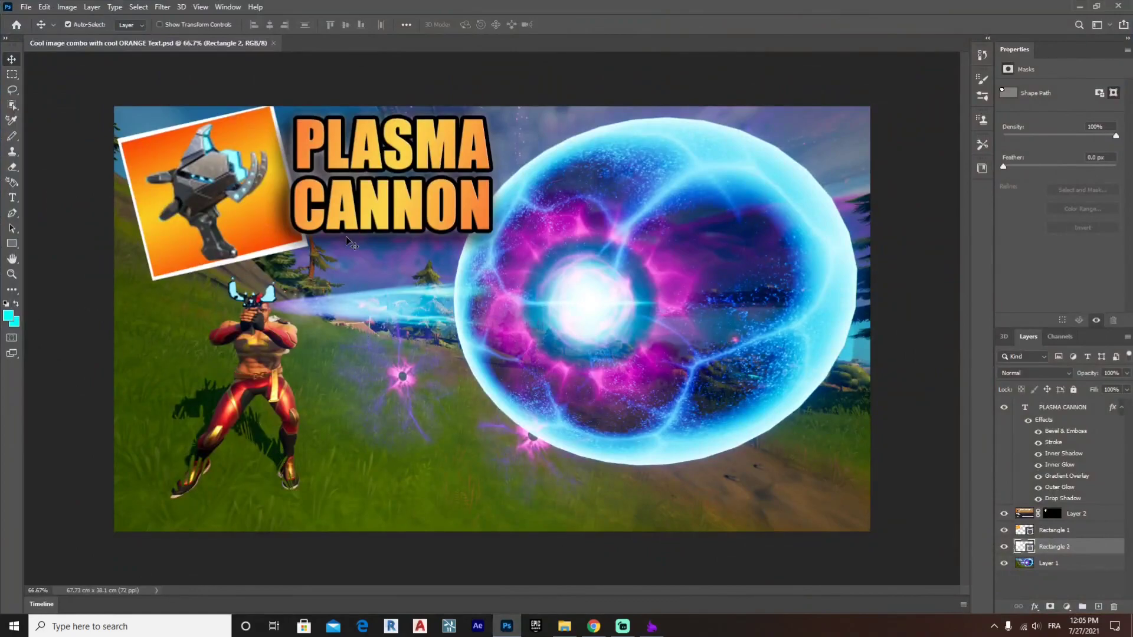
mouse_move(371, 208)
mouse_down()
mouse_move(387, 249)
mouse_move(359, 304)
mouse_move(395, 271)
mouse_move(348, 211)
mouse_move(359, 199)
mouse_up()
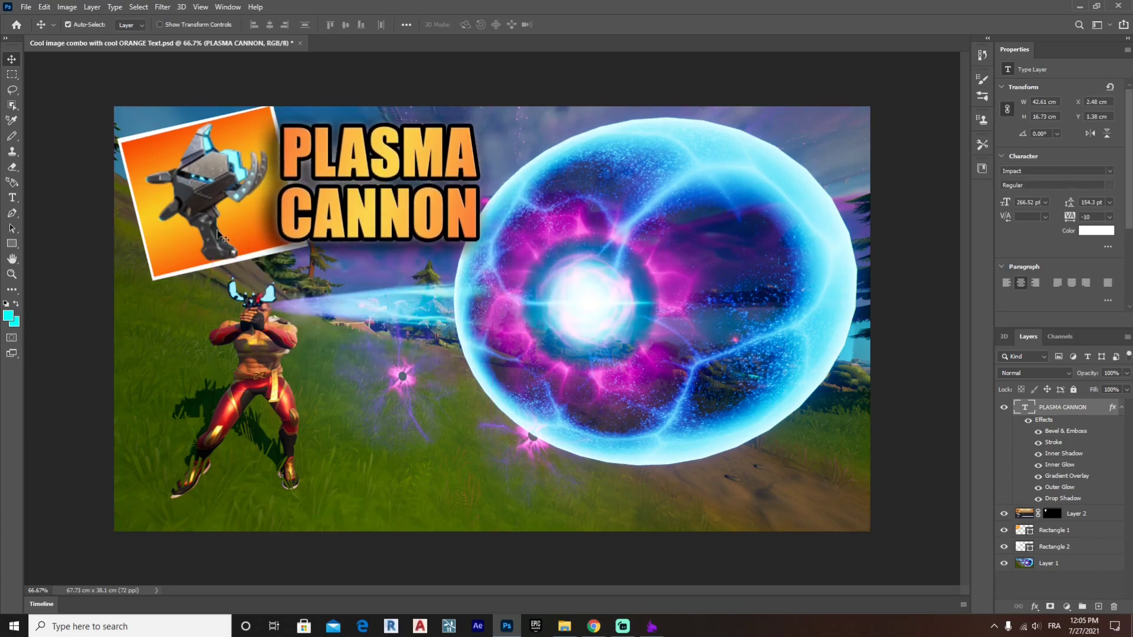
click(224, 186)
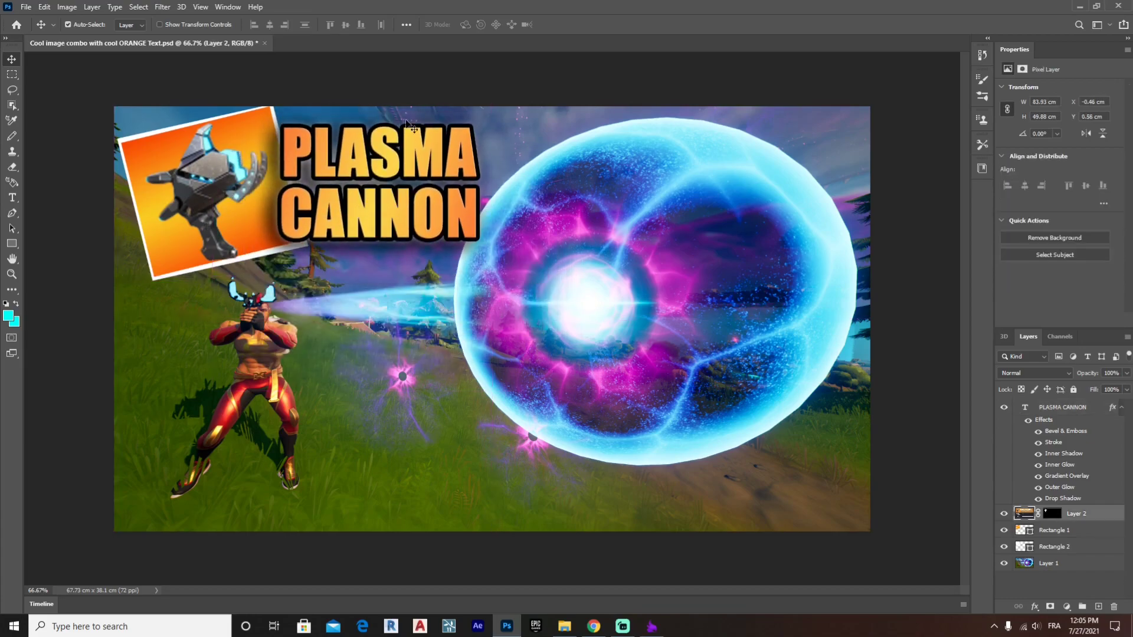
Open the #1 Quest Thumbnail PSD from the PSD Thumbnails folder inside YOUTUBE.
click(565, 627)
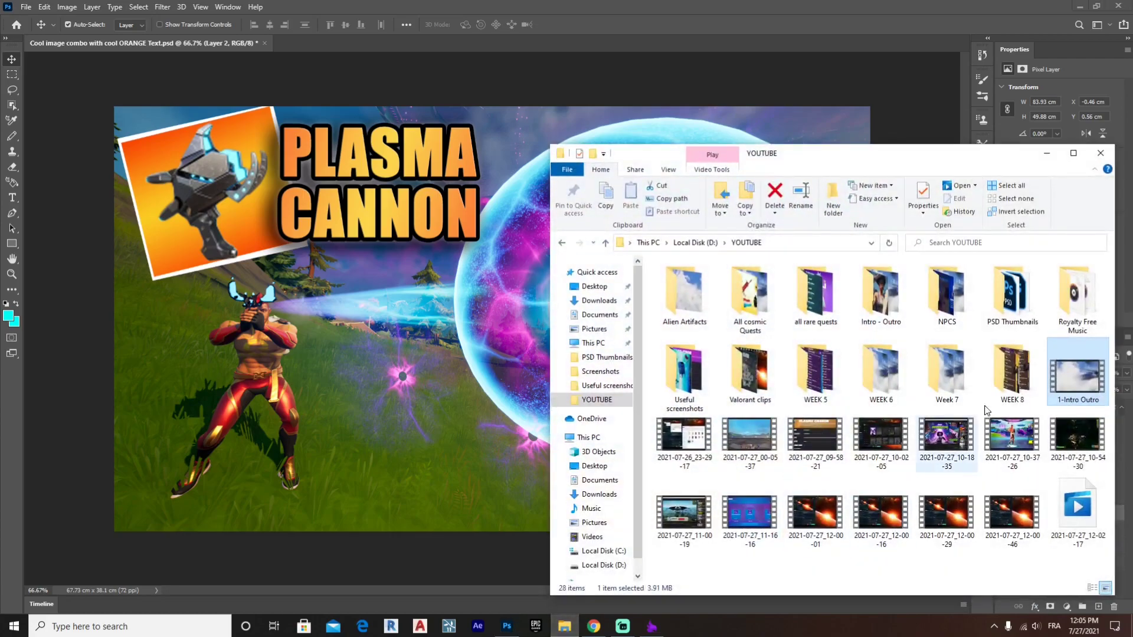
double_click(1024, 306)
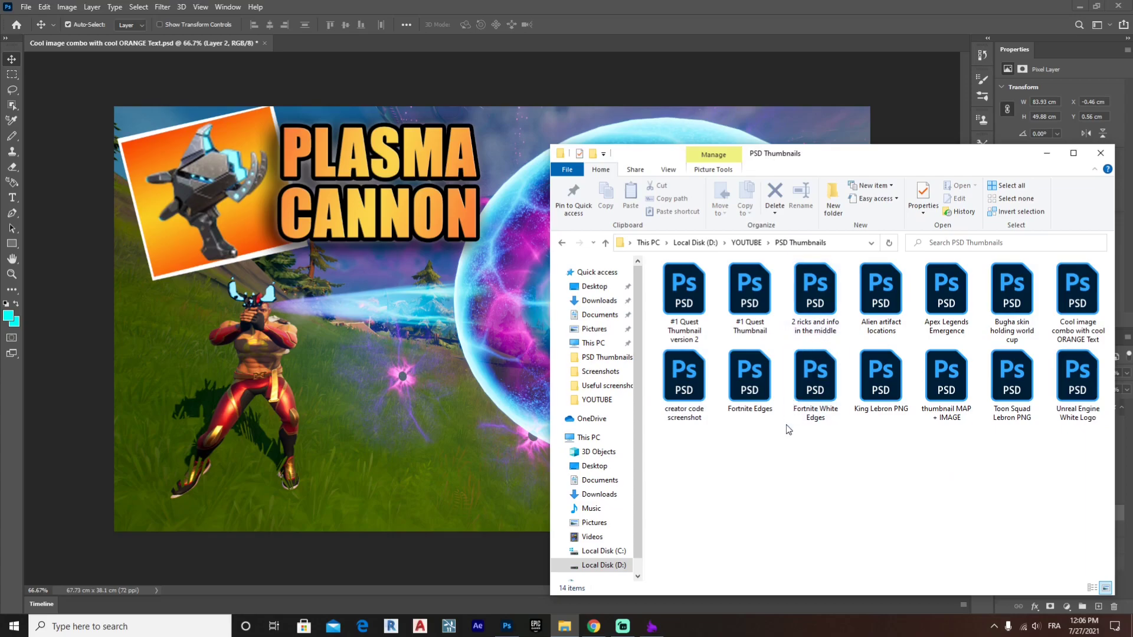
click(742, 291)
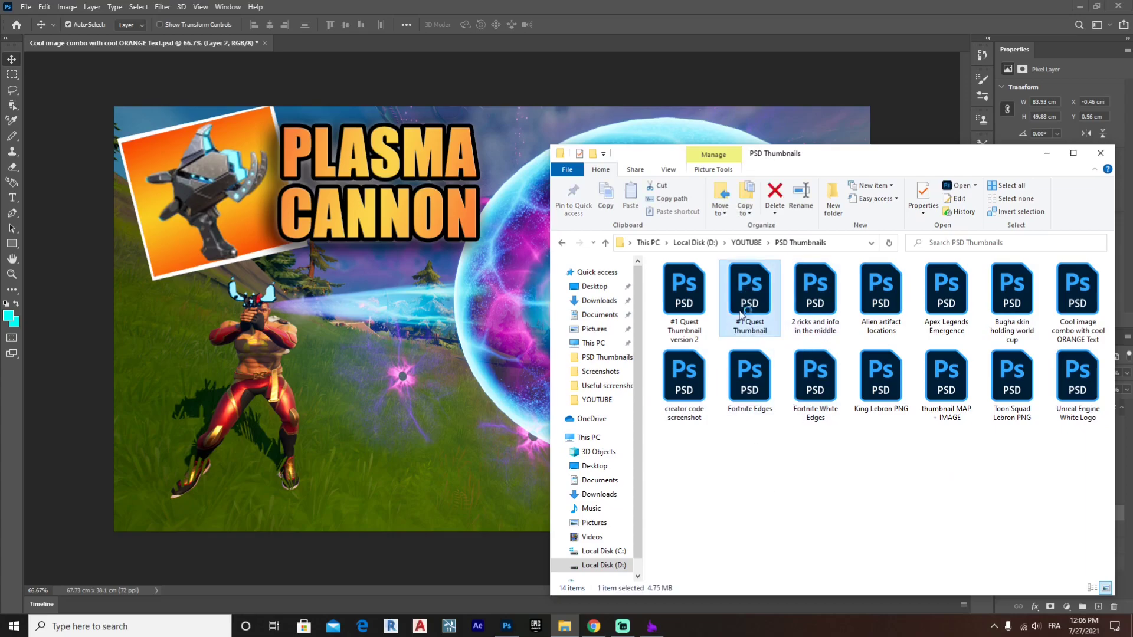
double_click(742, 306)
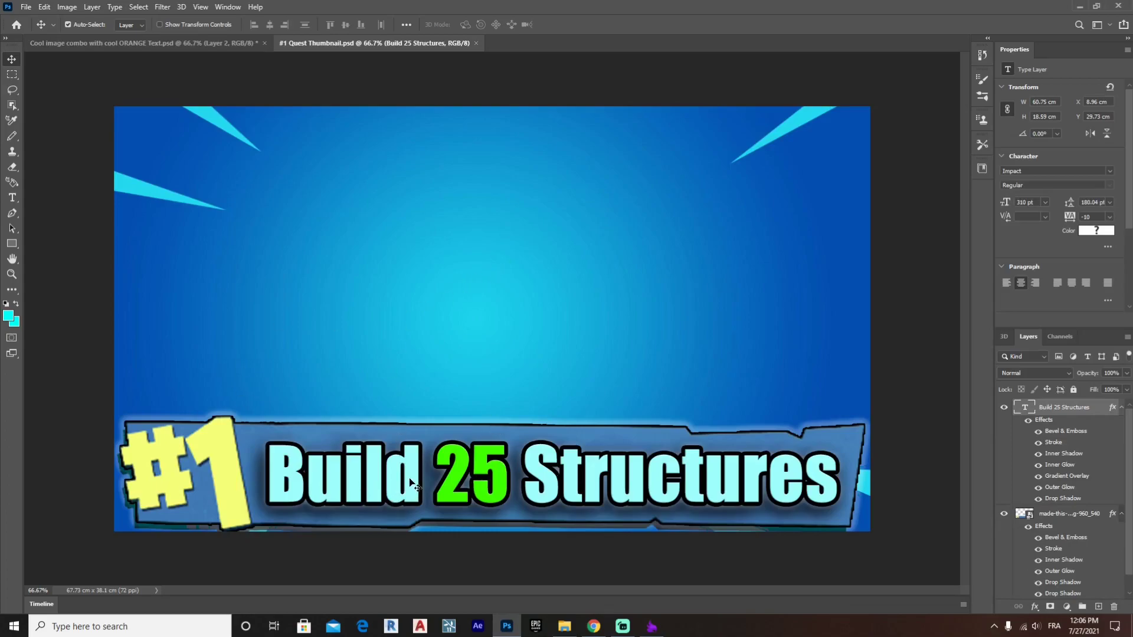
Place the desktop image Screenshot (2232)zefzefsdfsd into #1 Quest Thumbnail and maximize Photoshop again.
click(1089, 6)
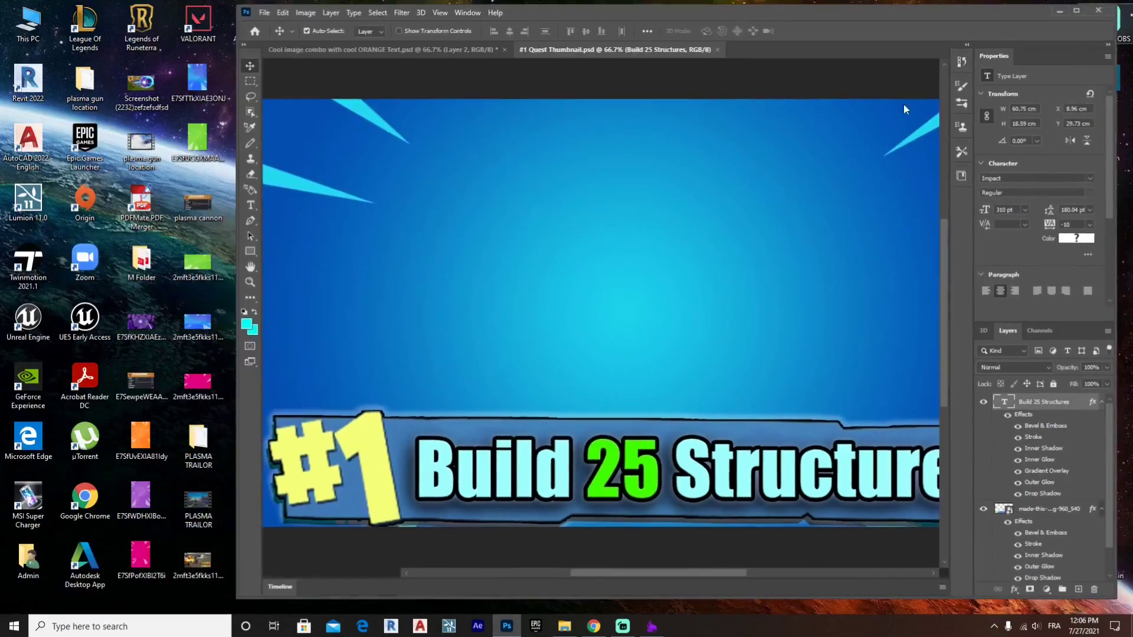
drag(633, 21, 751, 18)
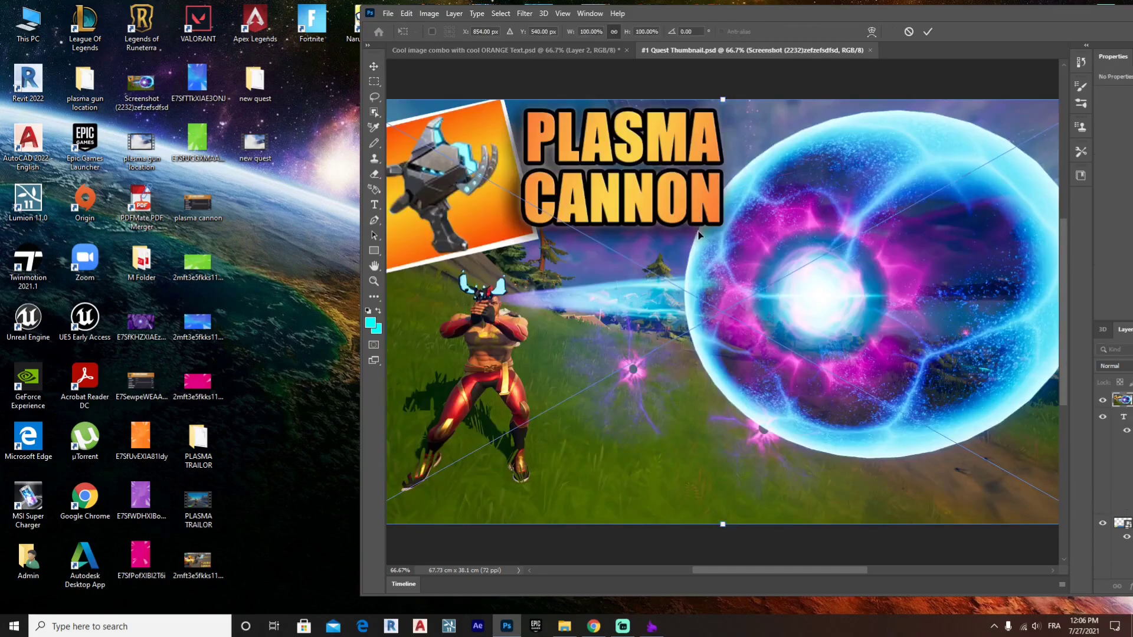
key(Return)
drag(885, 10, 613, 17)
click(922, 19)
Align the placed screenshot with the canvas and move the banner and Build 25 Structures text layers above it.
mouse_move(629, 353)
mouse_down()
mouse_move(653, 363)
mouse_move(641, 361)
mouse_up()
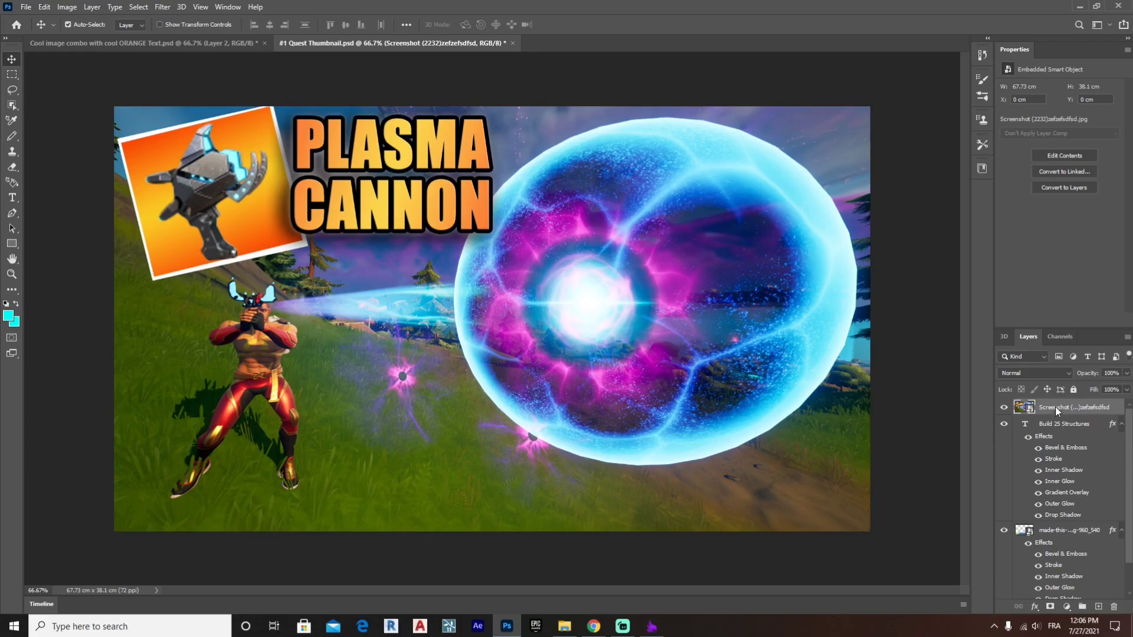
drag(1064, 533, 1062, 403)
drag(1061, 506, 1056, 414)
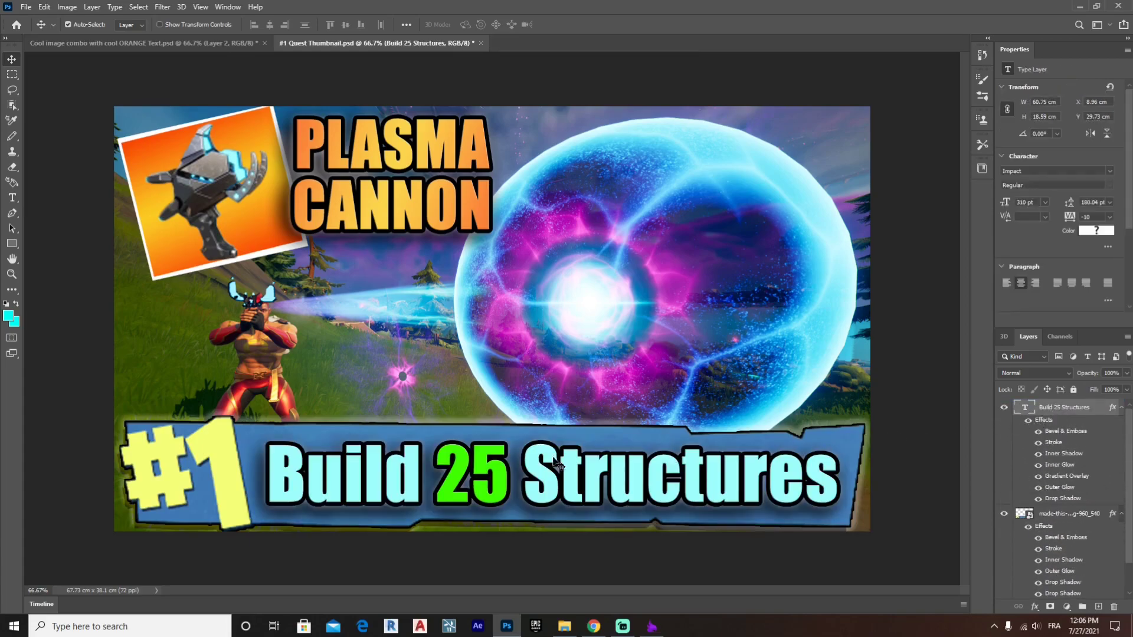
Replace the banner text Build 25 Structures with USE PLASMA GUN.
double_click(370, 497)
drag(864, 472, 281, 483)
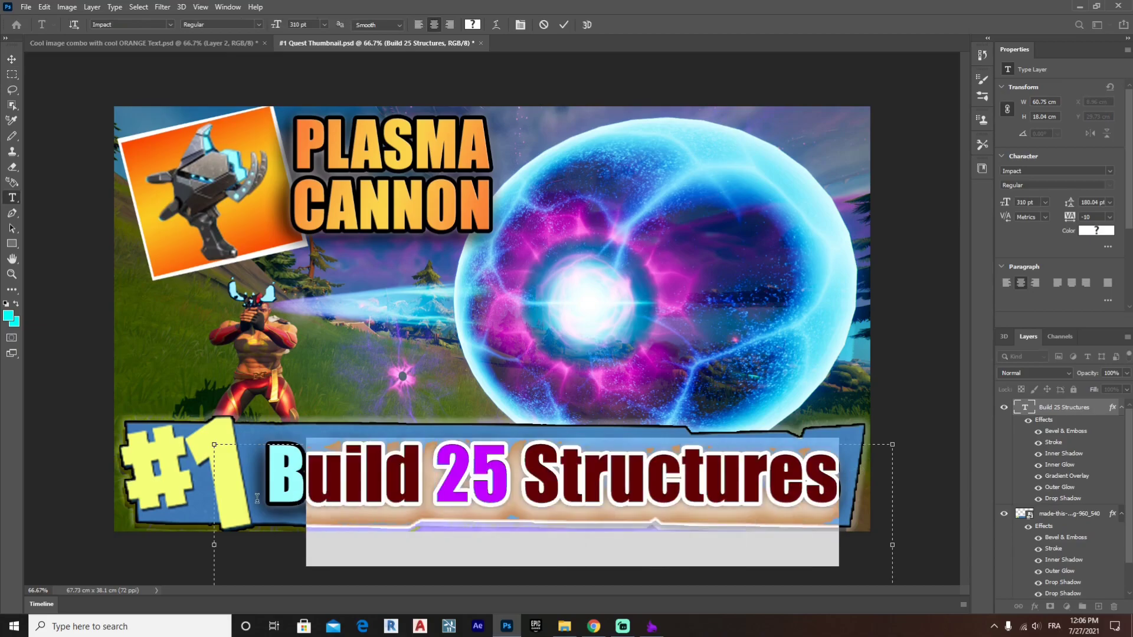
key(BackSpace)
key(BackSpace)
text(USE)
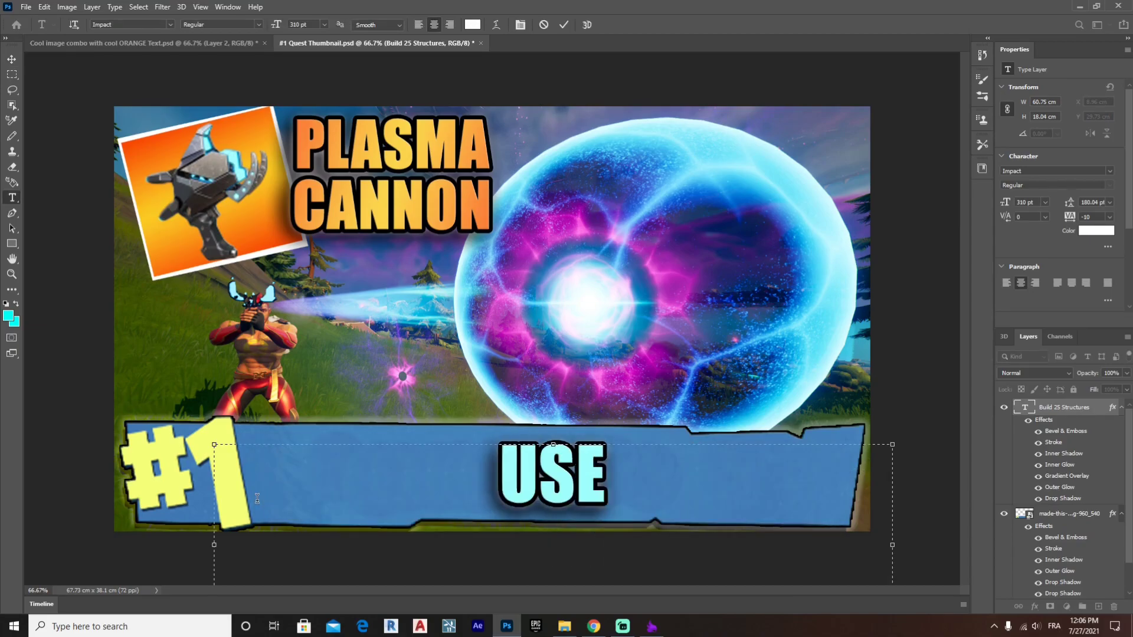
text( PLASMA)
key(BackSpace)
key(BackSpace)
text(AS)
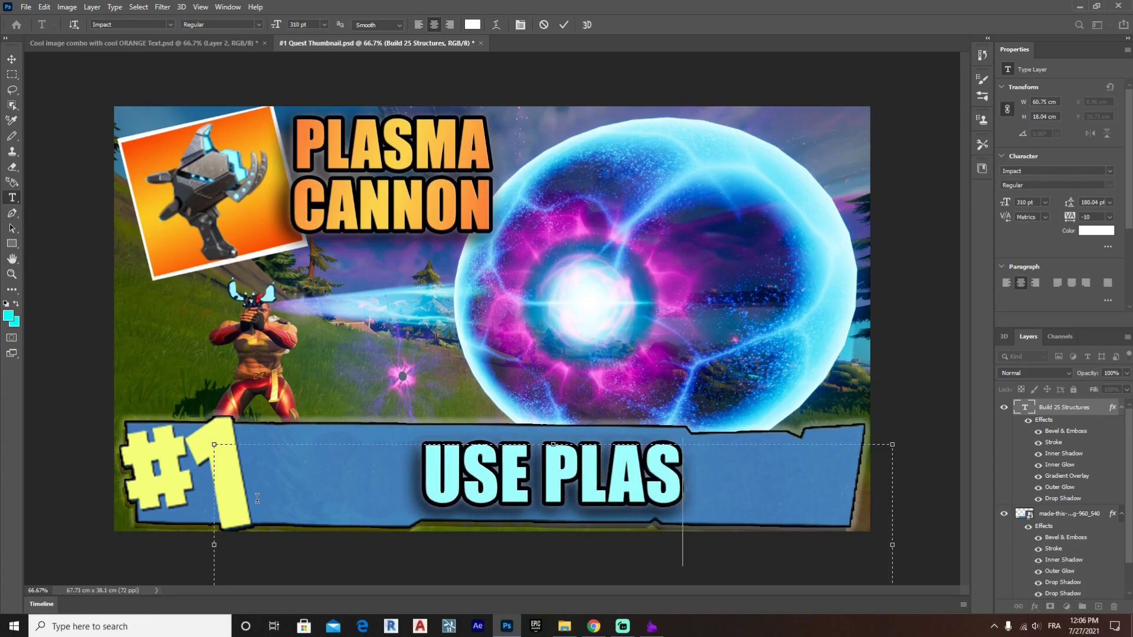
text(MA G)
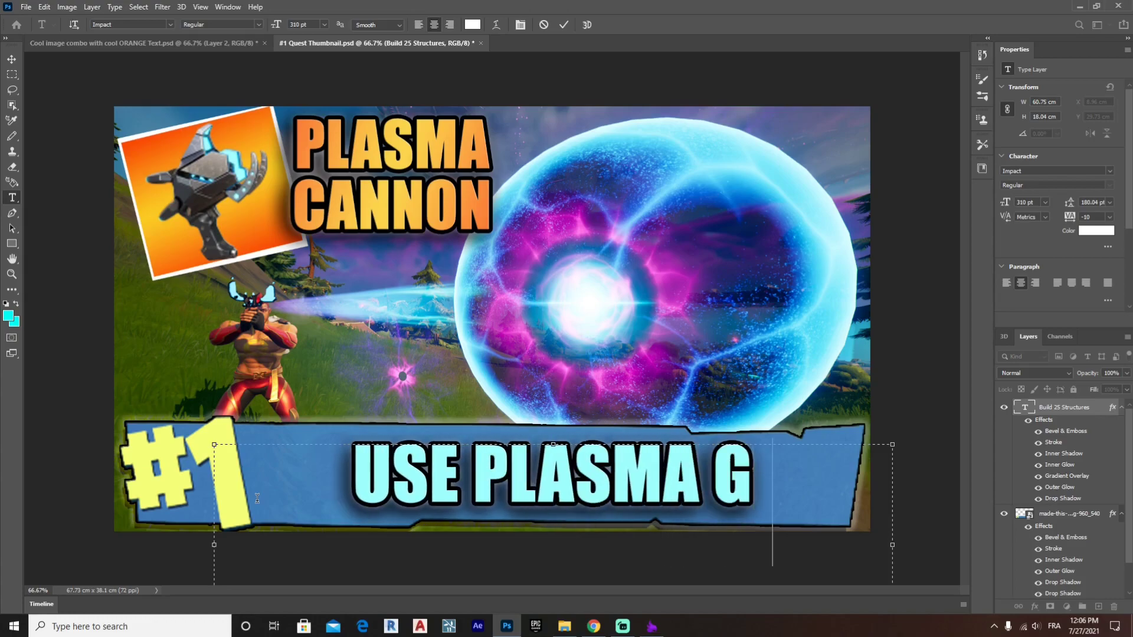
text(UN)
key(ctrl+Return)
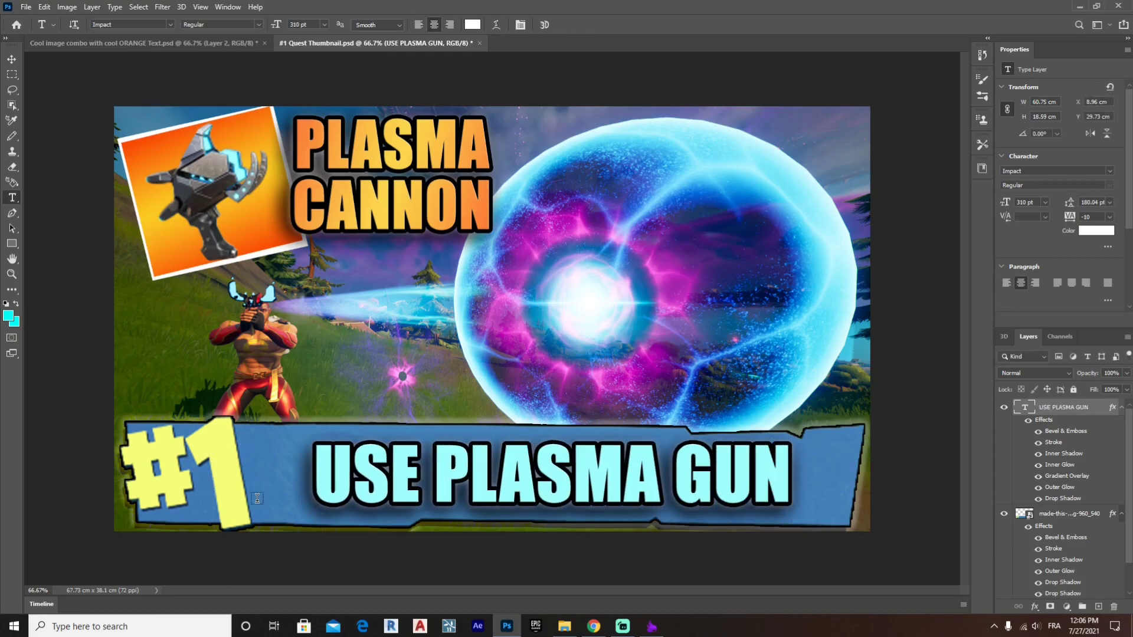
Save the thumbnail as a JPEG on the desktop, named #1 Quest ThumbnailAZDAZDQSDQSDQSQSDCQS, with the offered JPEG options.
click(24, 7)
click(44, 149)
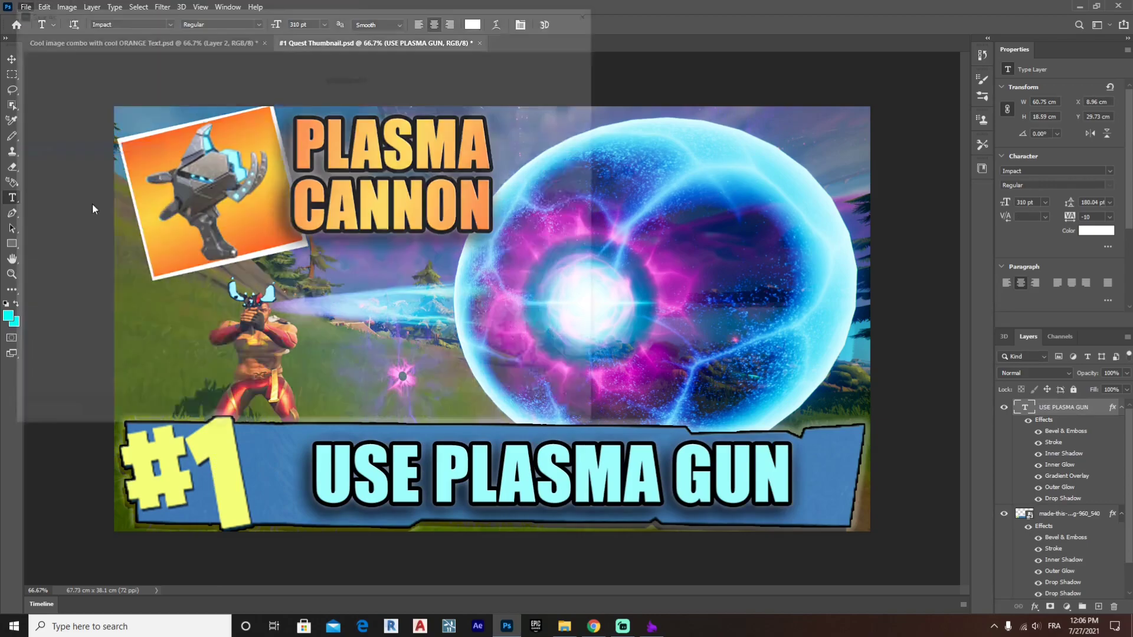
click(48, 191)
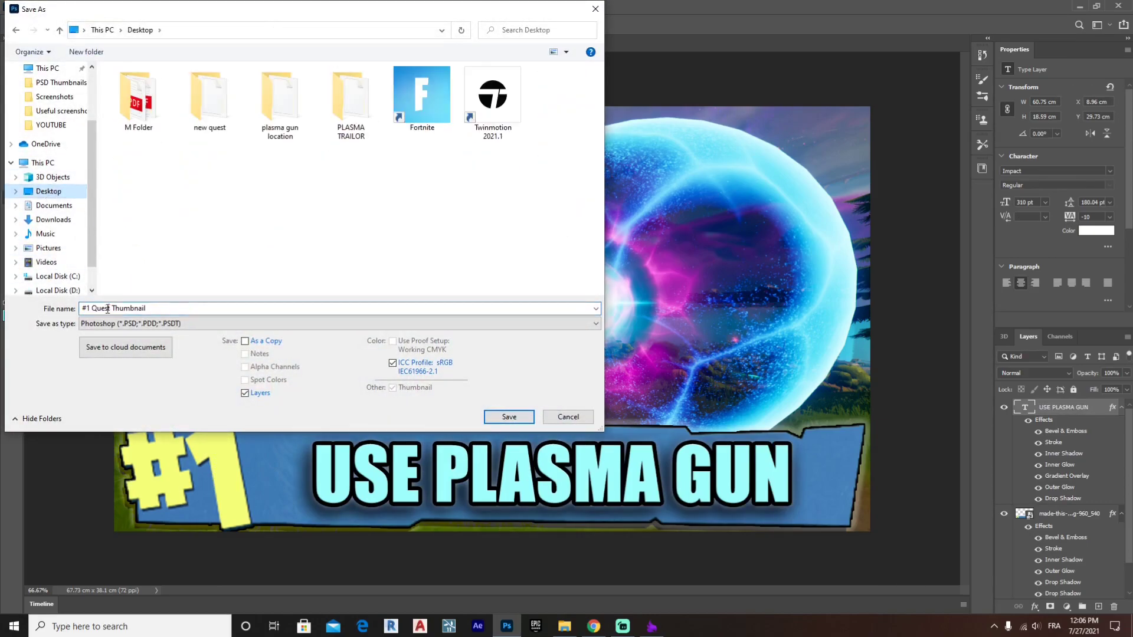
click(107, 323)
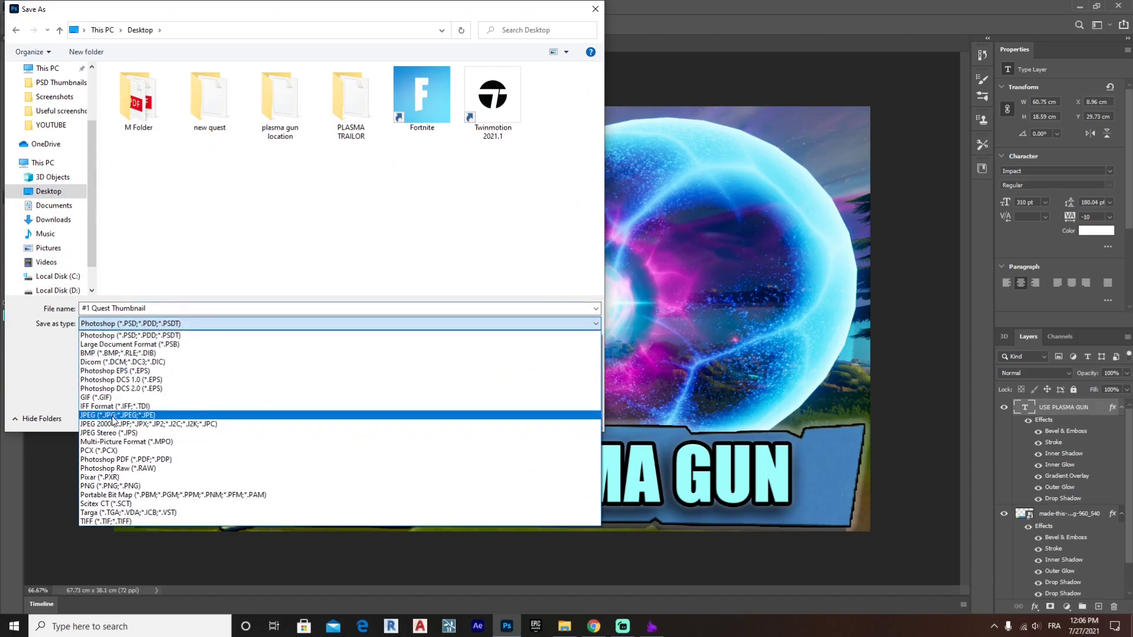
click(114, 416)
click(171, 310)
text(AZDAZDQSDQSDQSQSDCQS)
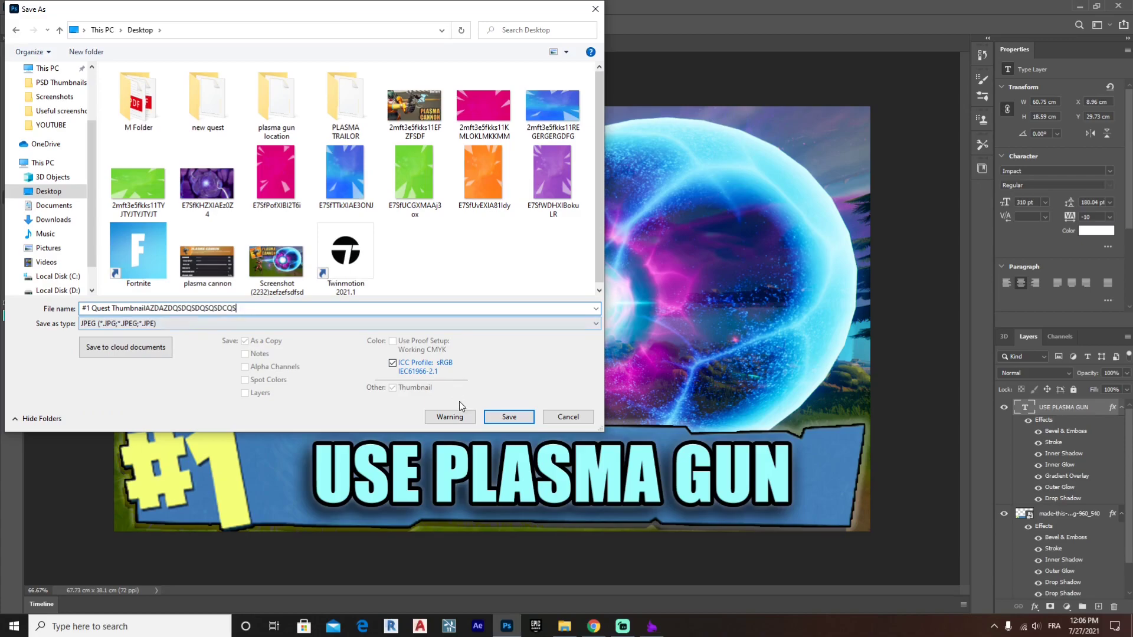
click(508, 416)
click(423, 331)
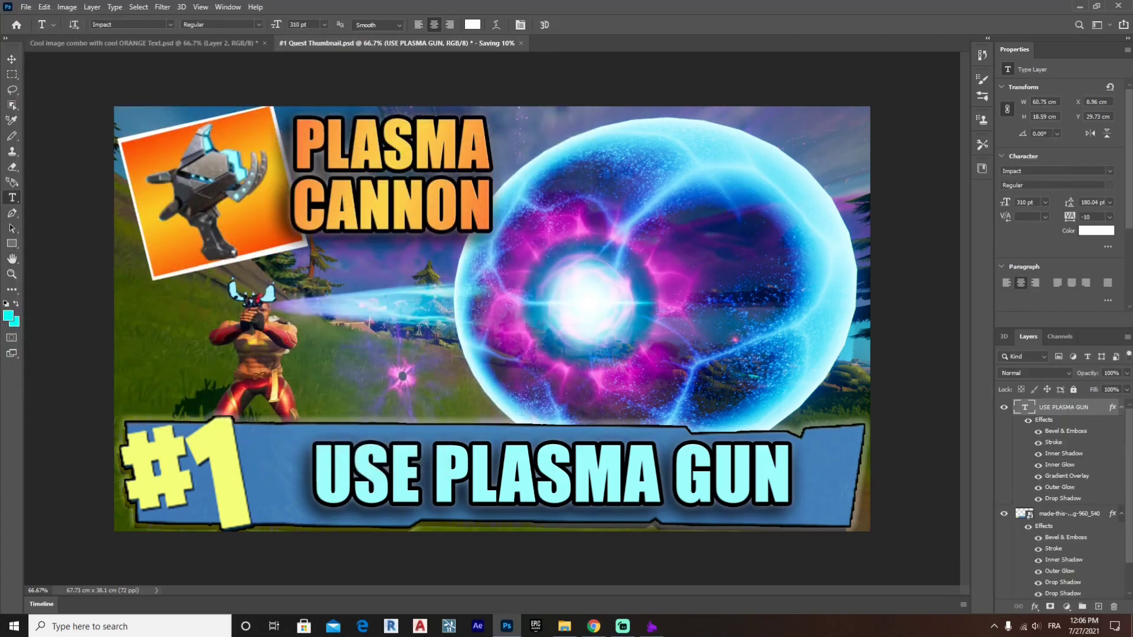
Minimize Photoshop and check the exported #1 Quest Thumbnail JPEG from the desktop in the photo viewer, closing it when done.
click(1078, 7)
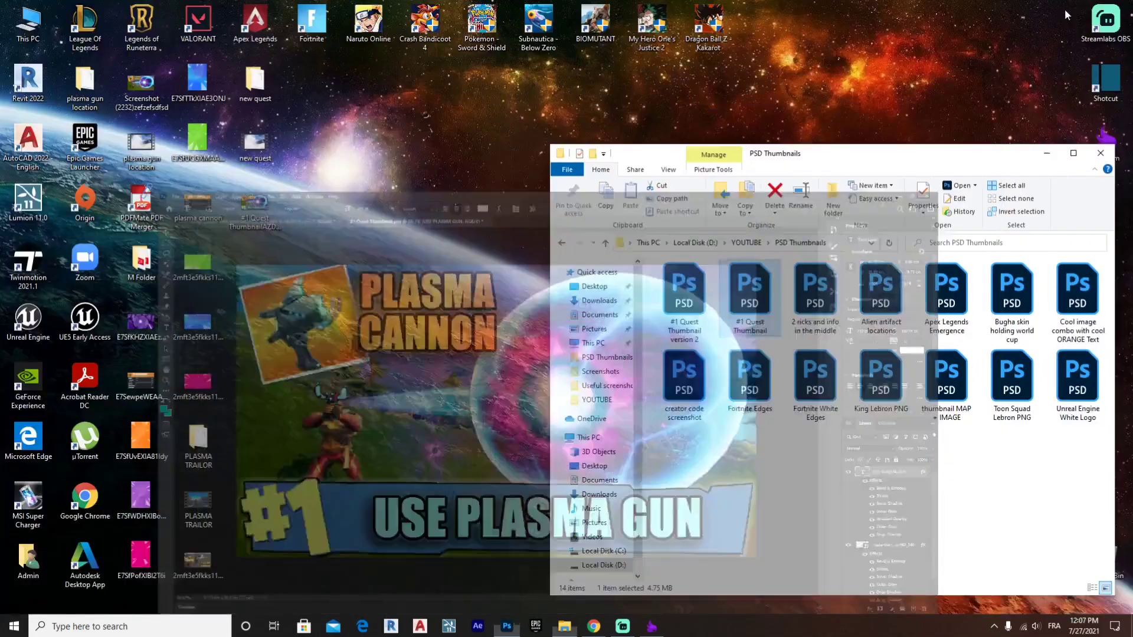
double_click(270, 212)
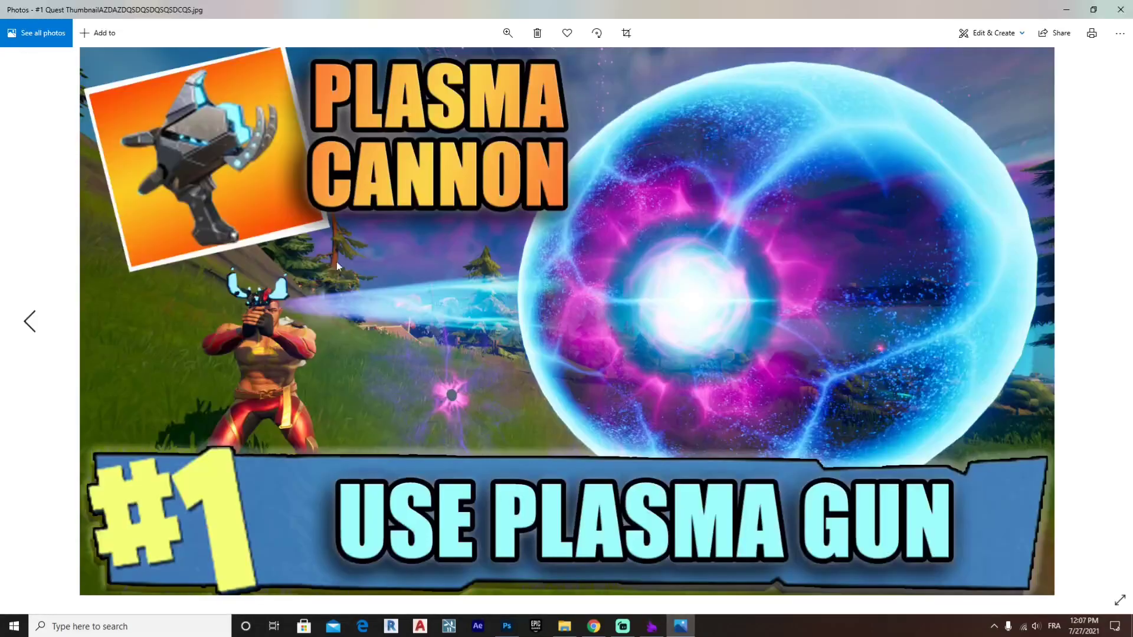
click(1121, 10)
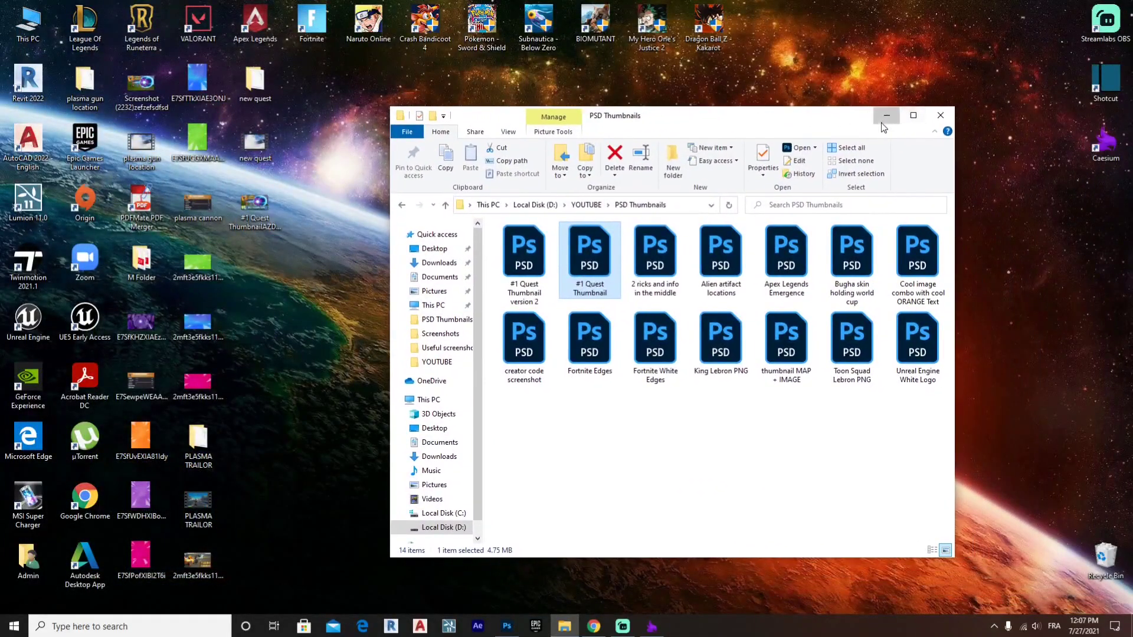
Switch to YouTube Studio in Chrome, clear the PSD Thumbnails folder away, and upload the desktop video new quest.
click(897, 114)
click(594, 626)
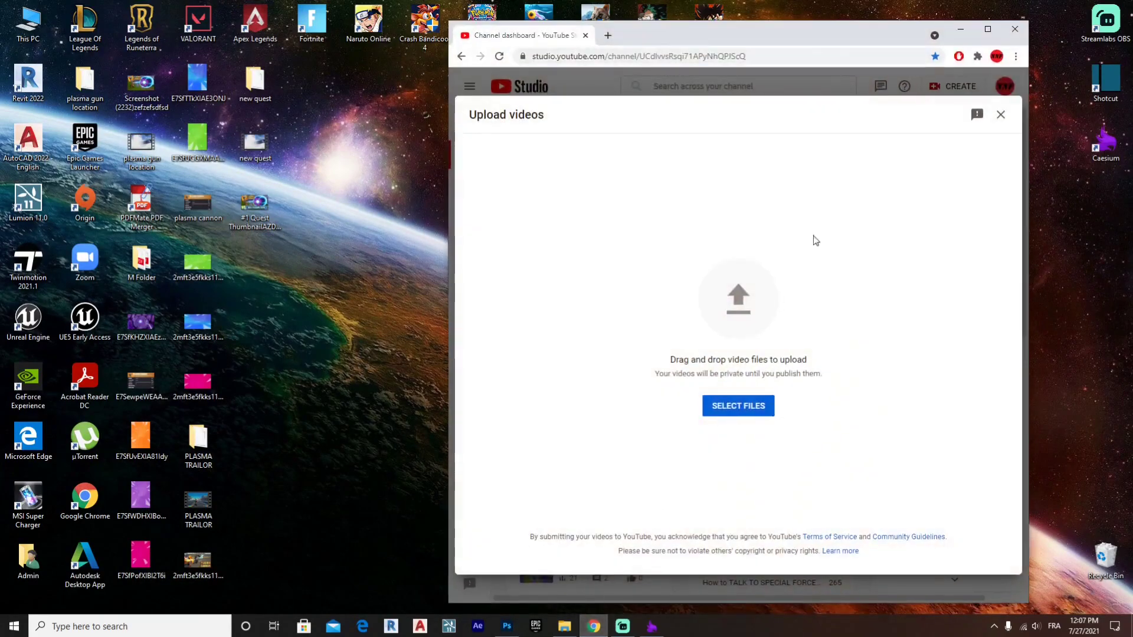
click(987, 29)
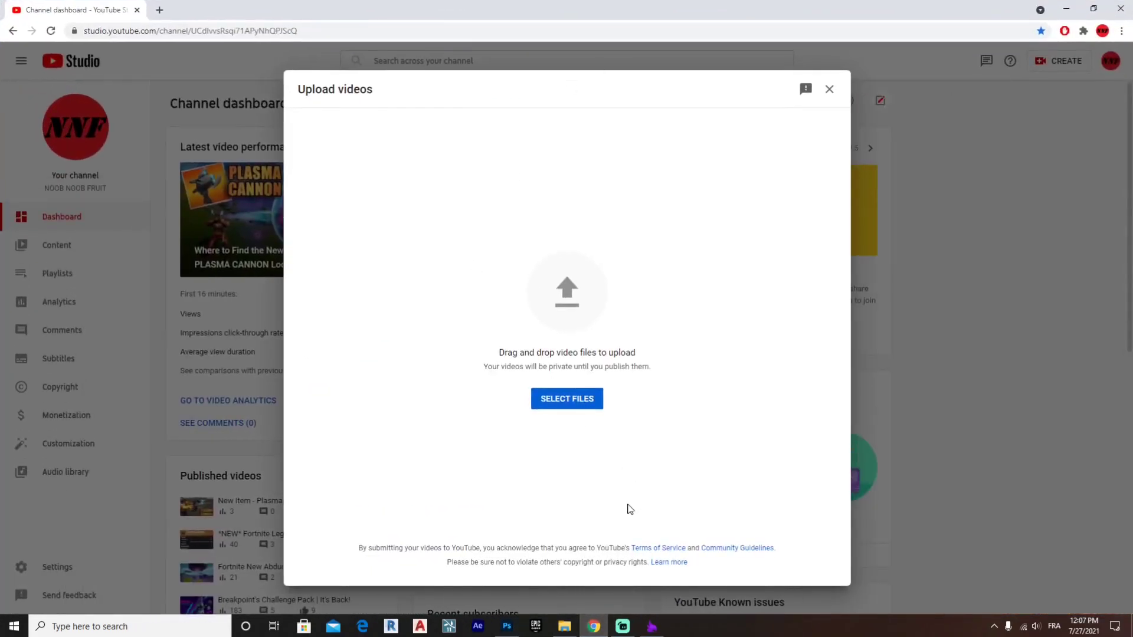
drag(643, 10, 796, 37)
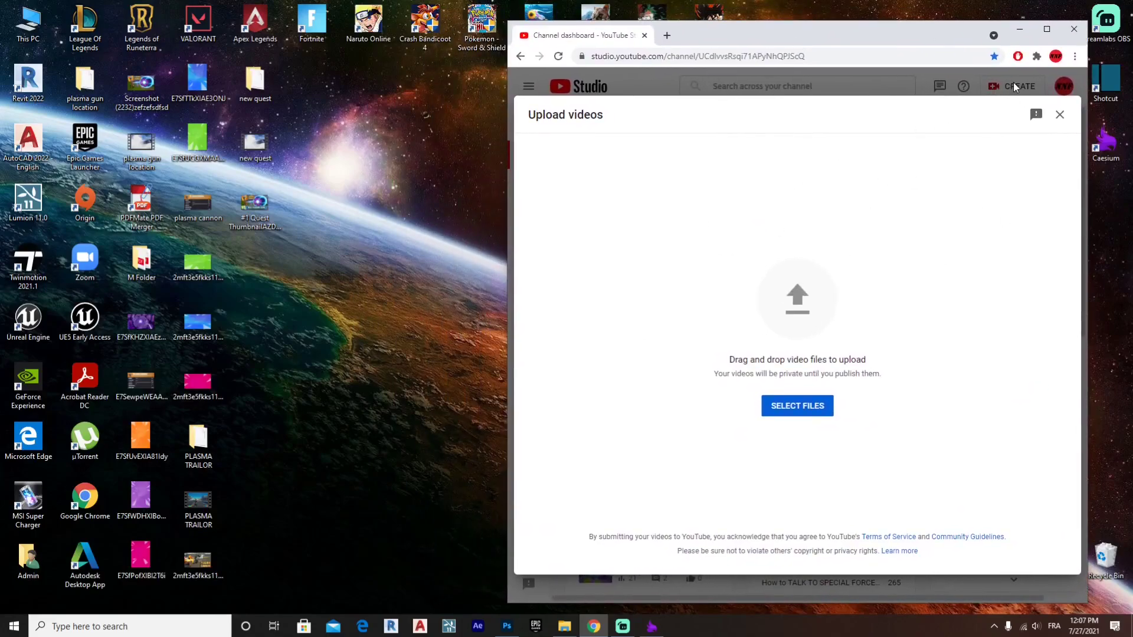
drag(255, 142, 797, 298)
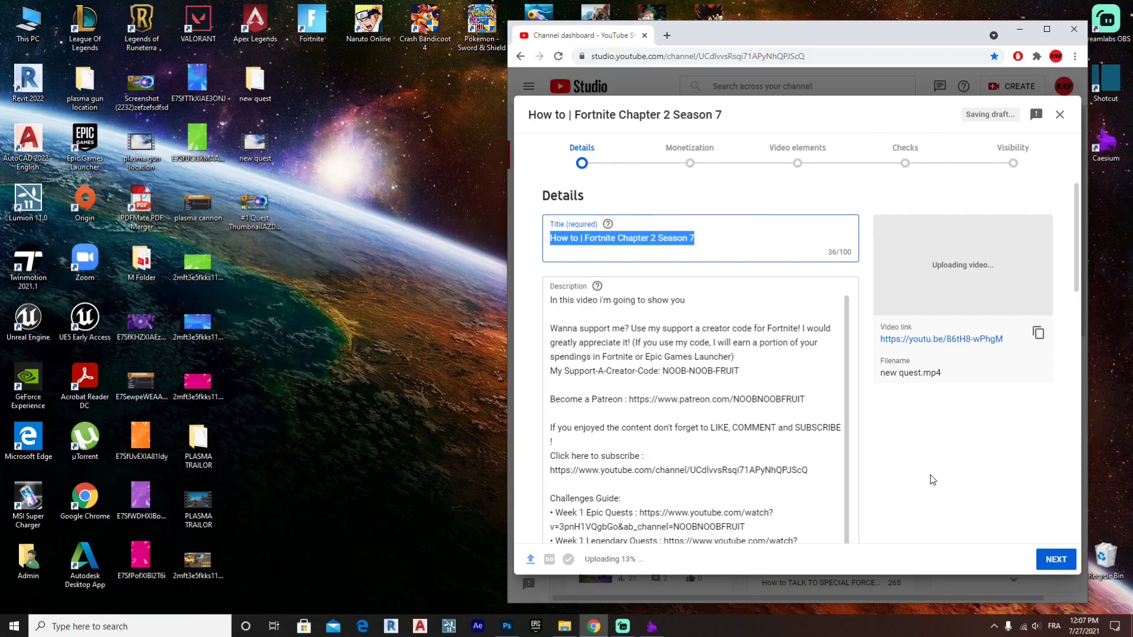
scroll(932, 479, down, 10)
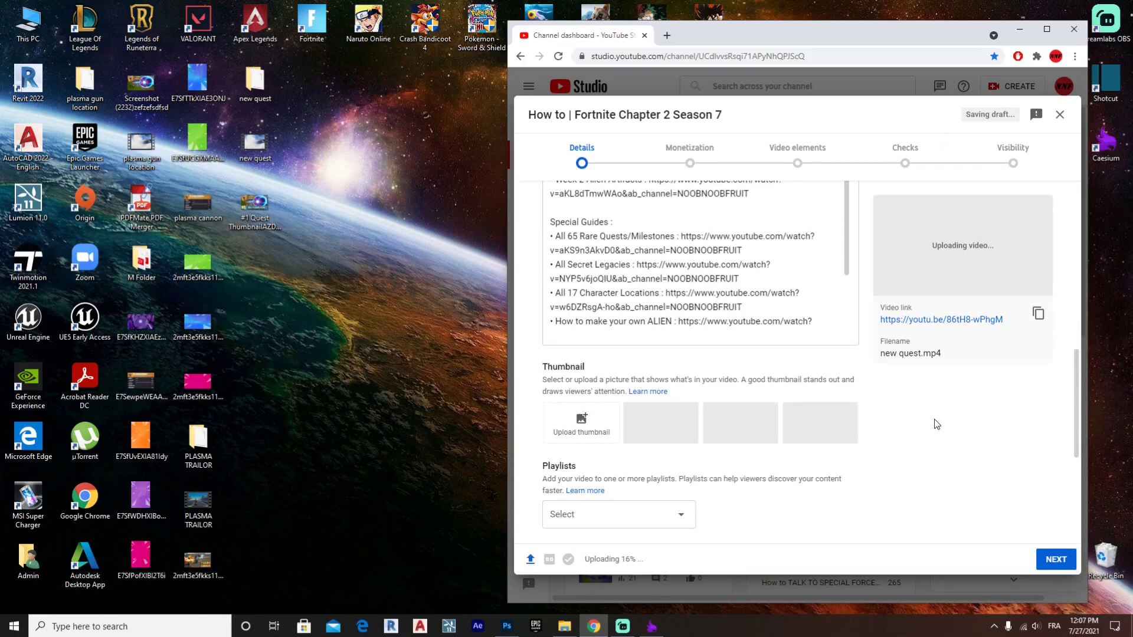
drag(814, 33, 651, 31)
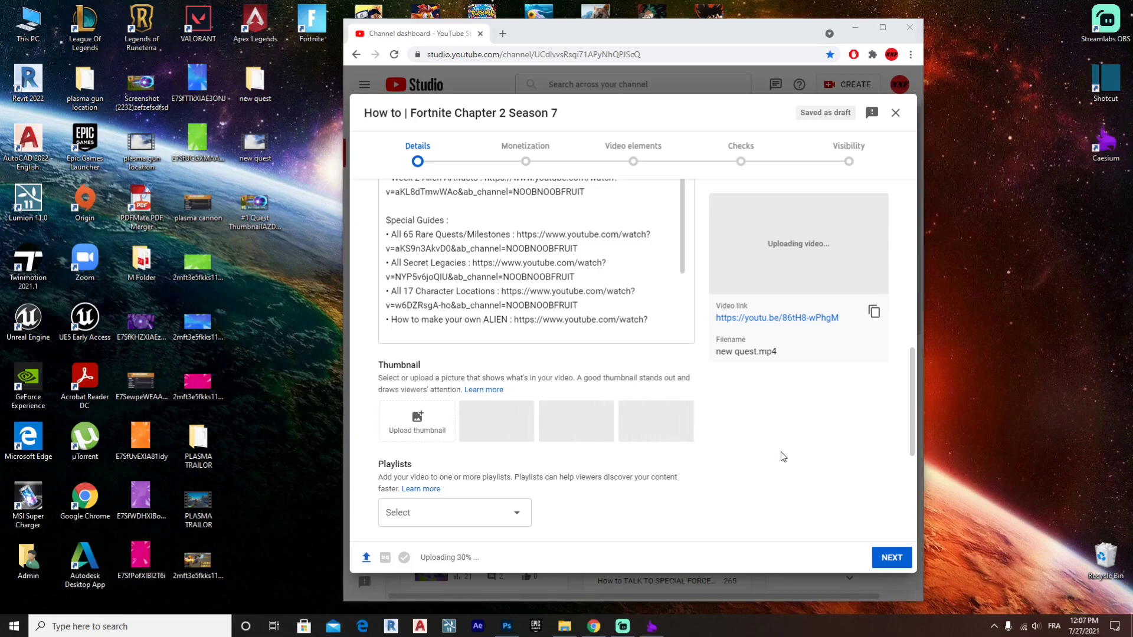
click(412, 434)
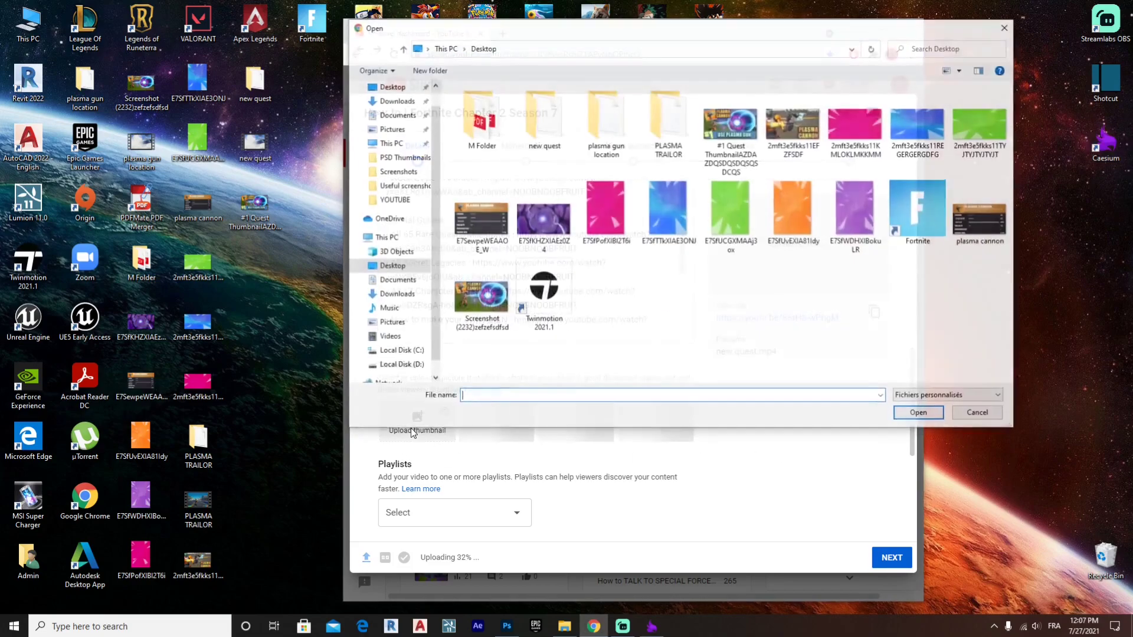
click(1007, 26)
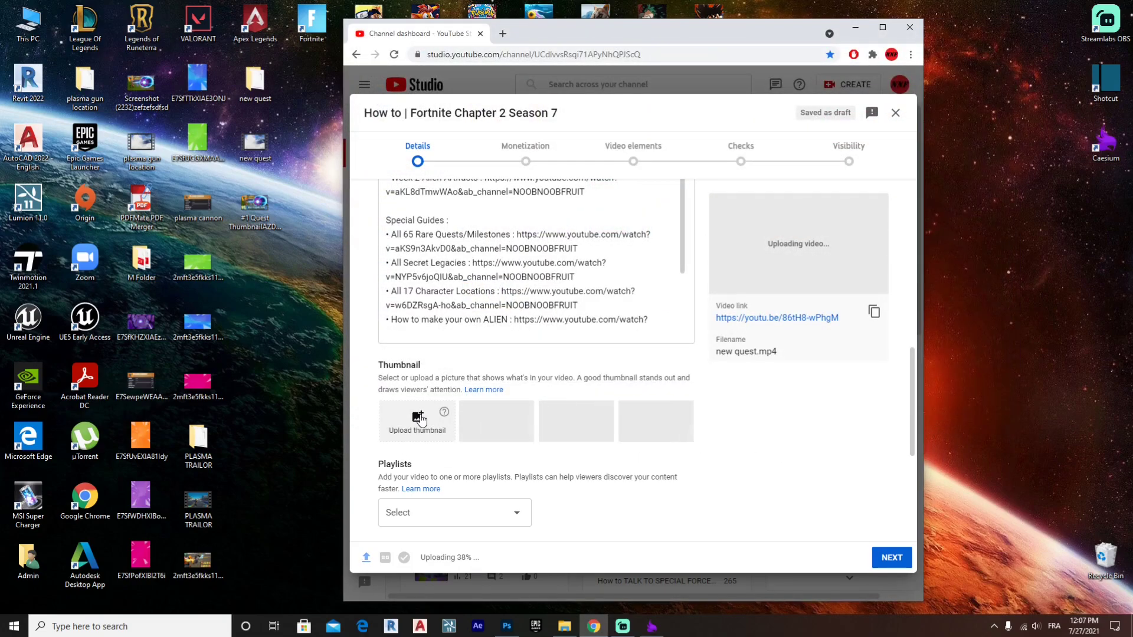
Open the Screenshots folder in File Explorer and arrange it side by side with the YouTube upload window.
click(565, 626)
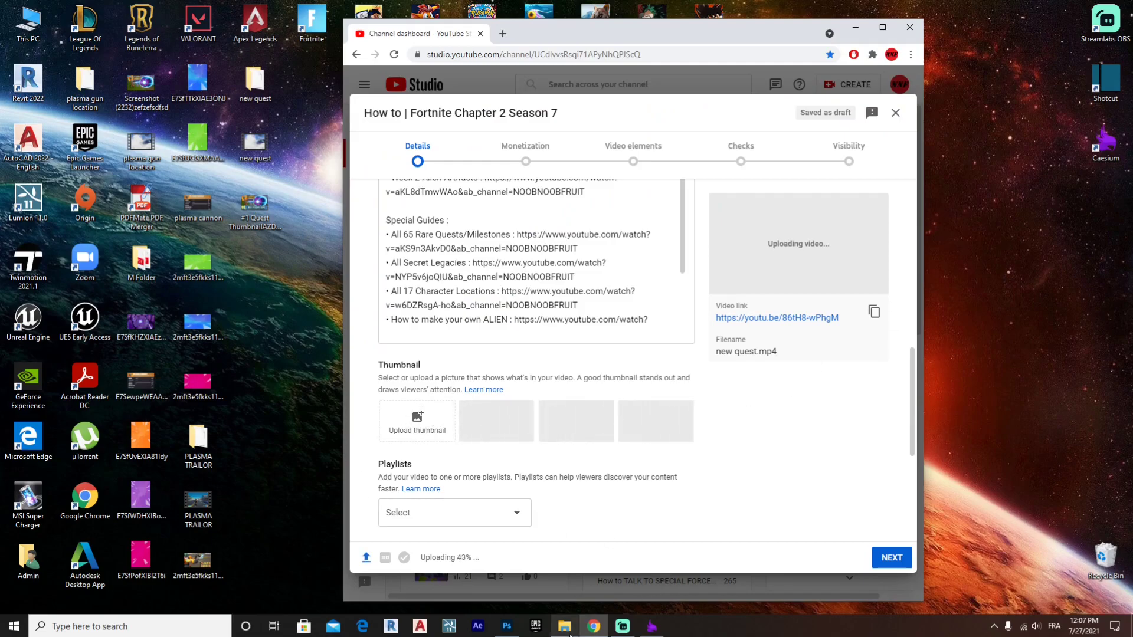
click(440, 334)
drag(663, 120, 808, 129)
drag(788, 37, 450, 43)
Preview Screenshot (2168) from the Screenshots folder and try to set it as the video's custom thumbnail.
click(798, 348)
click(863, 348)
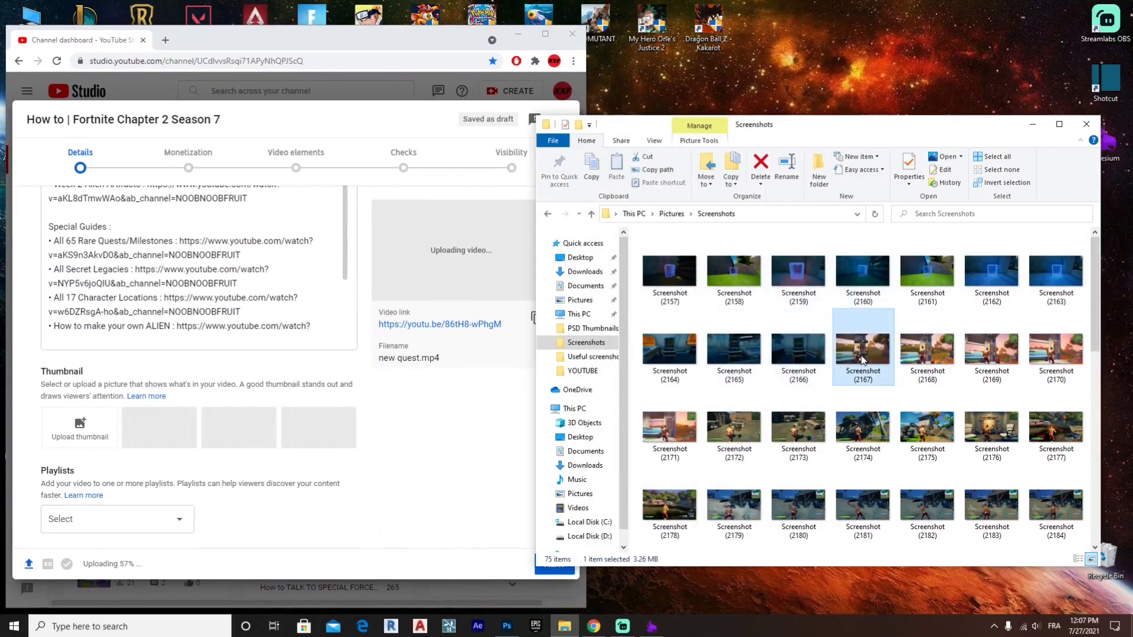
double_click(932, 356)
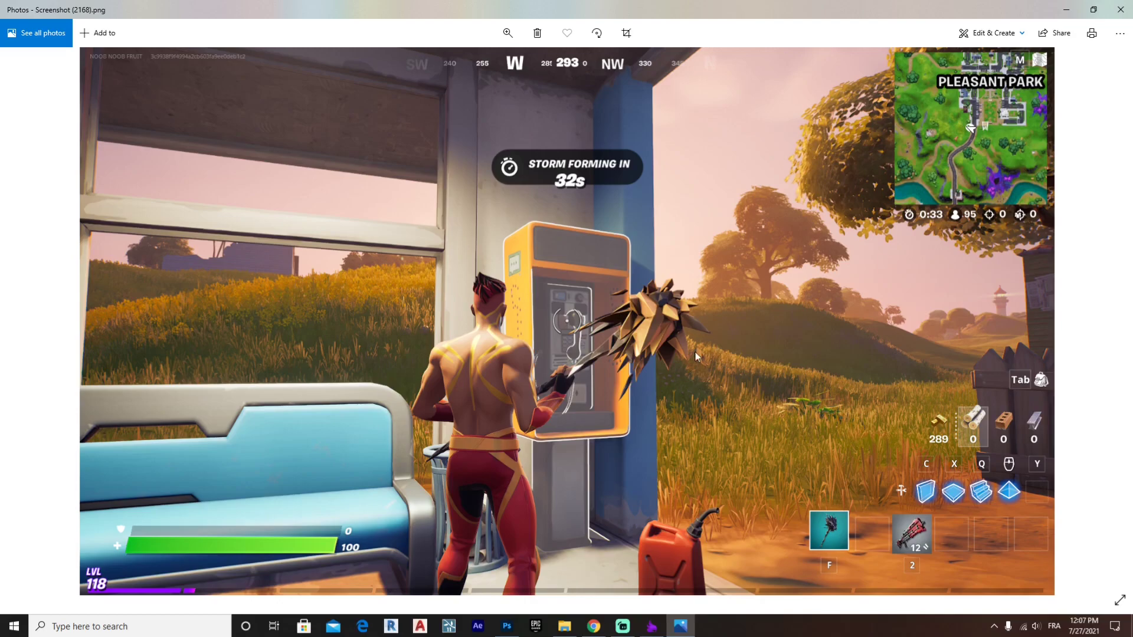
click(1120, 9)
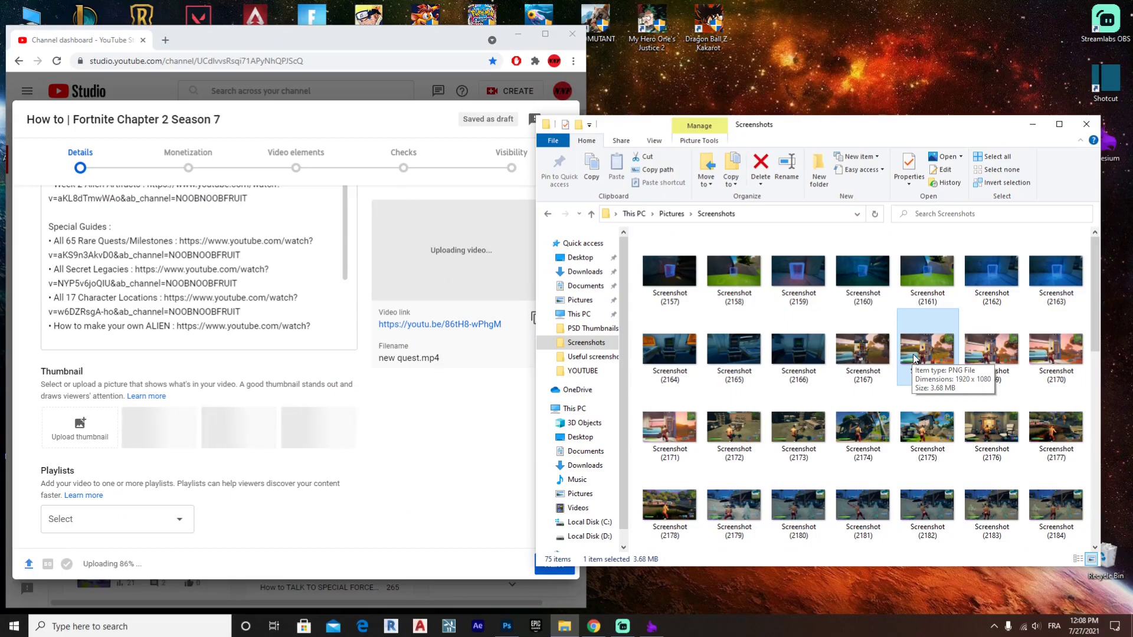
drag(913, 358, 71, 443)
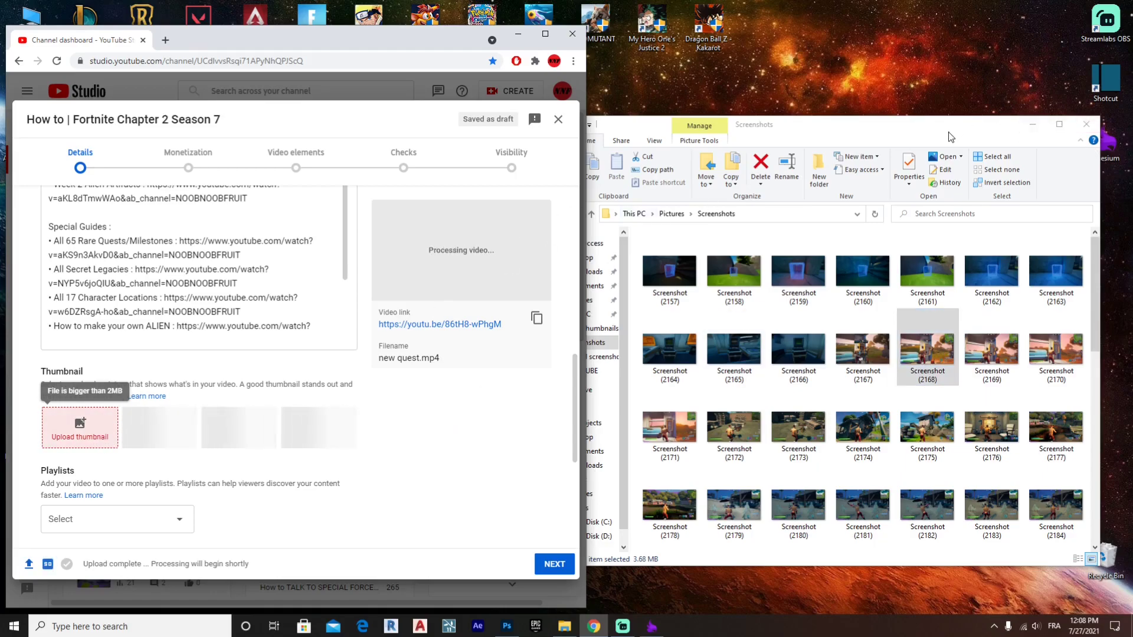
Launch Caesium from the desktop and add Screenshot (2168) from the Screenshots folder to its compression list.
drag(1006, 123, 838, 135)
double_click(1106, 143)
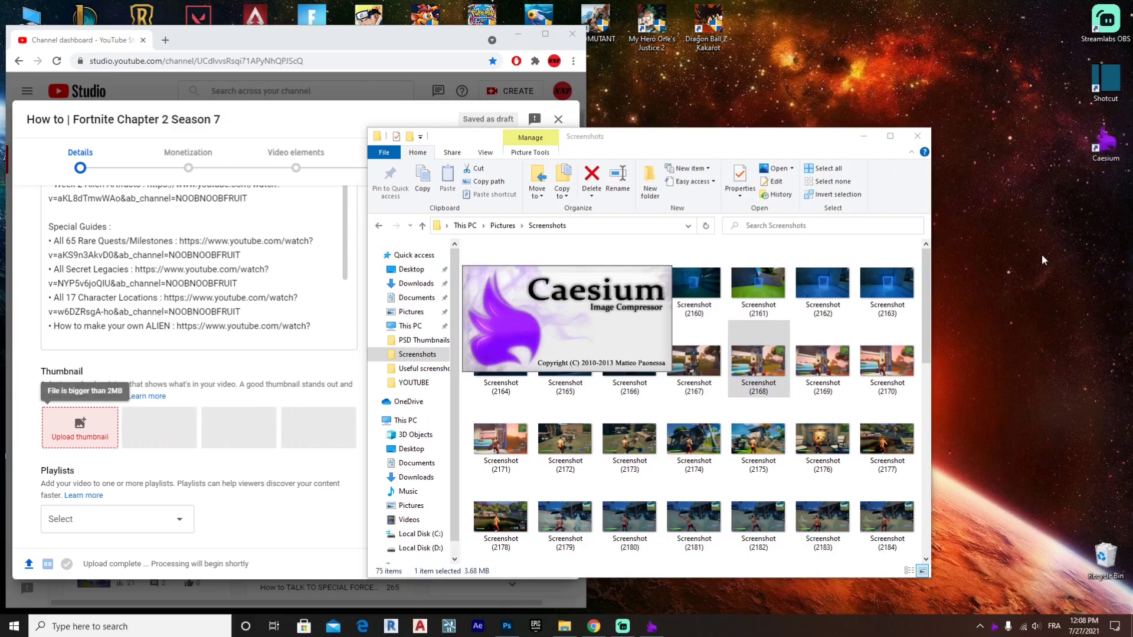
drag(750, 143, 883, 162)
drag(337, 36, 372, 27)
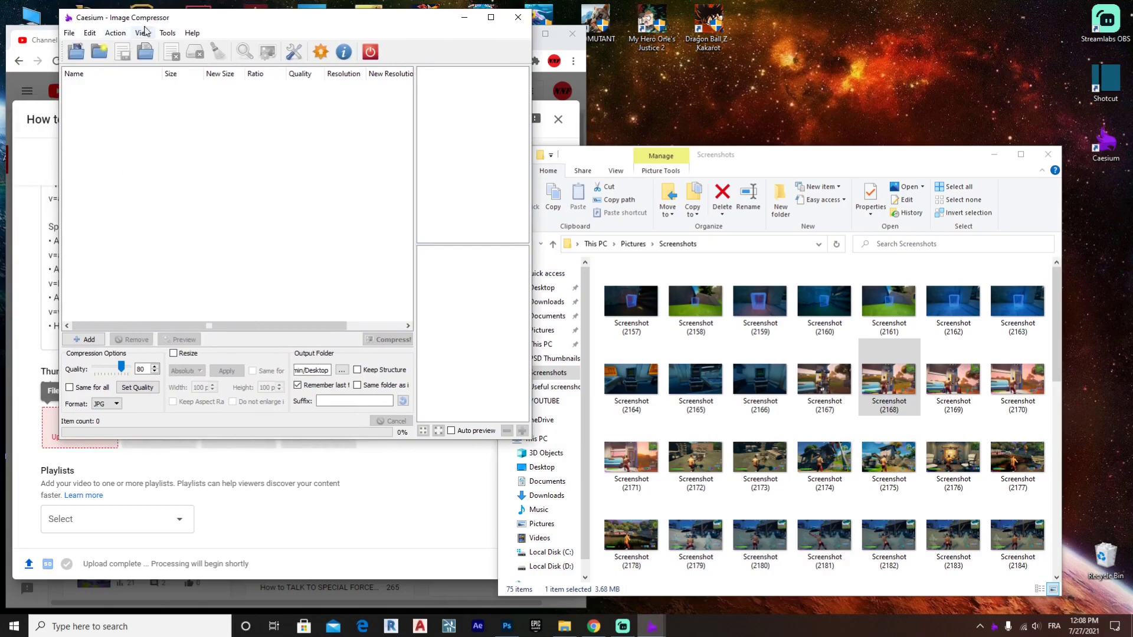
drag(888, 381, 151, 160)
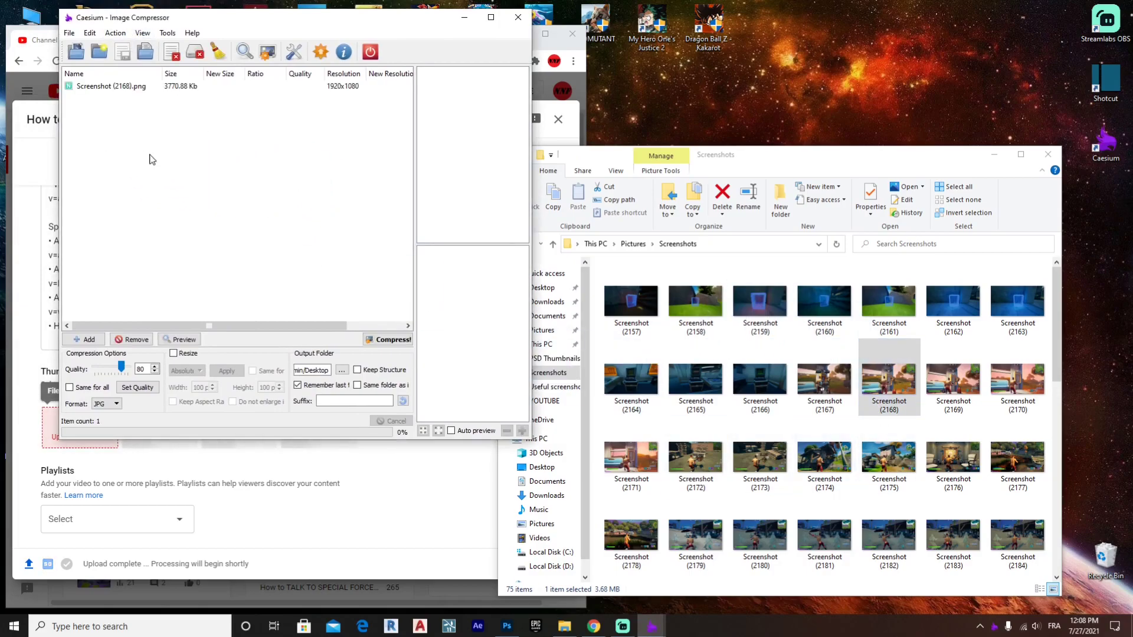
Apply quality 80 to all images, compress Screenshot (2168) as JPG to the desktop, and close Caesium.
click(69, 388)
click(136, 388)
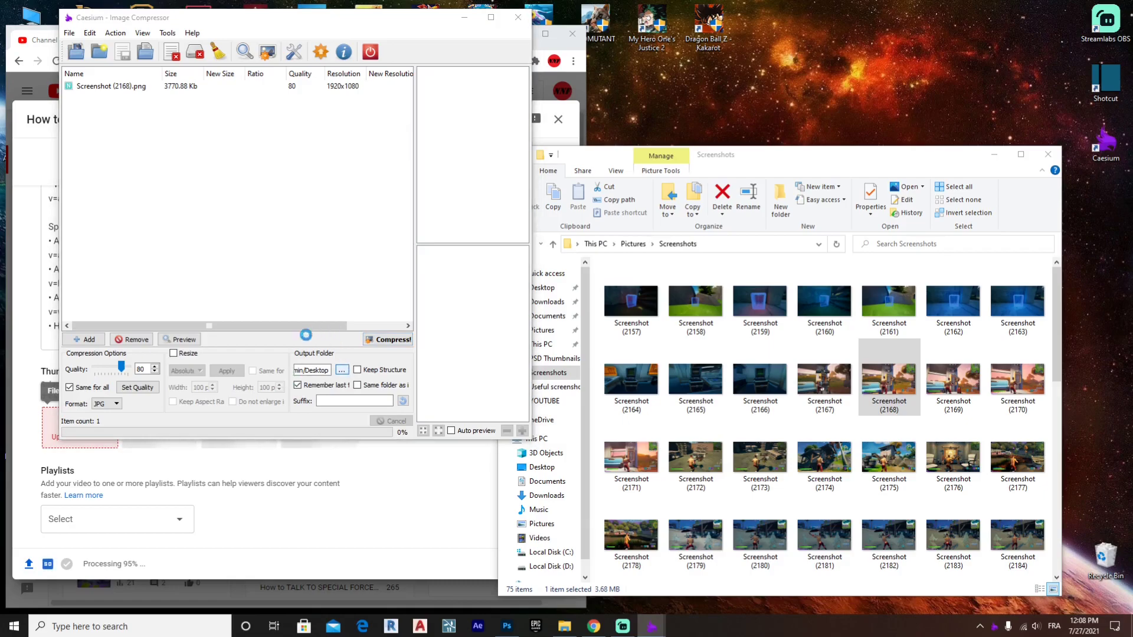
click(342, 371)
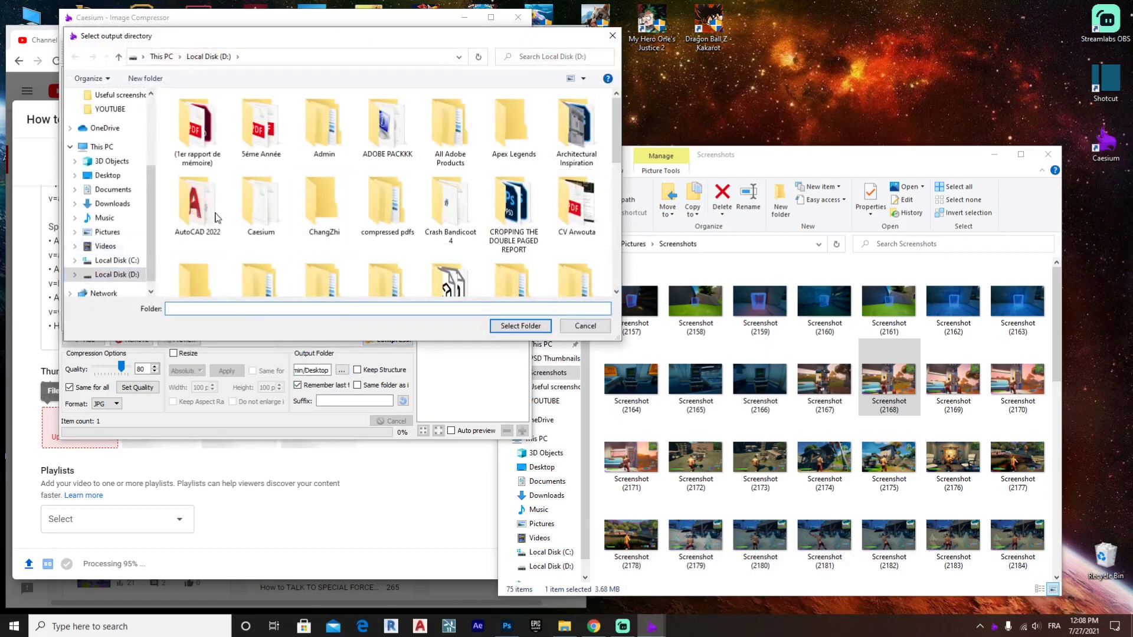
click(612, 36)
click(391, 340)
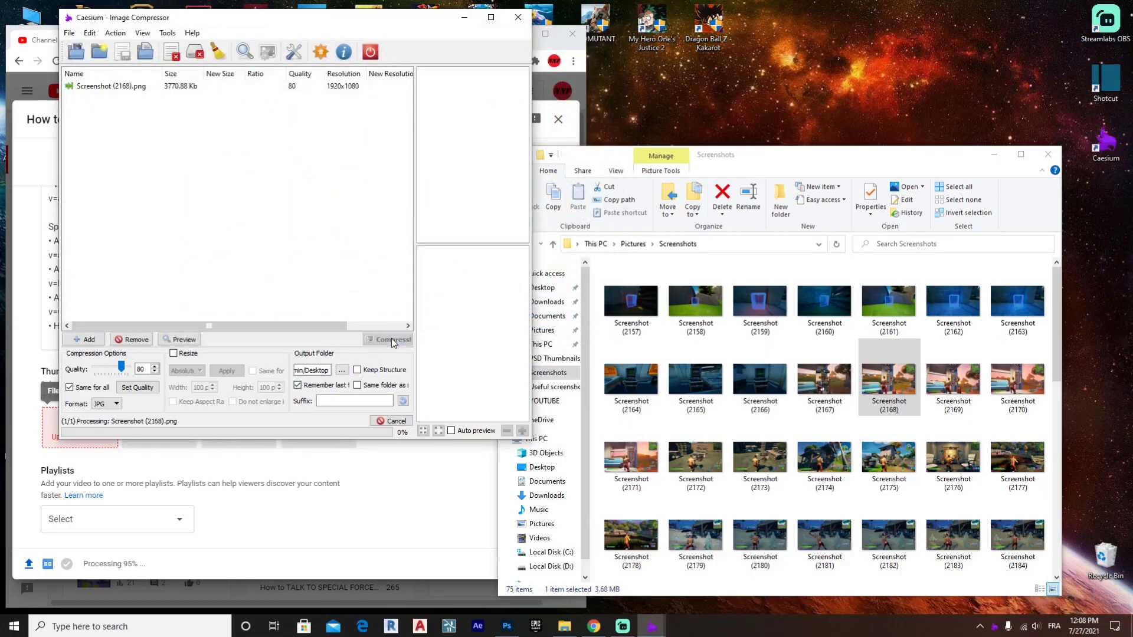
click(302, 270)
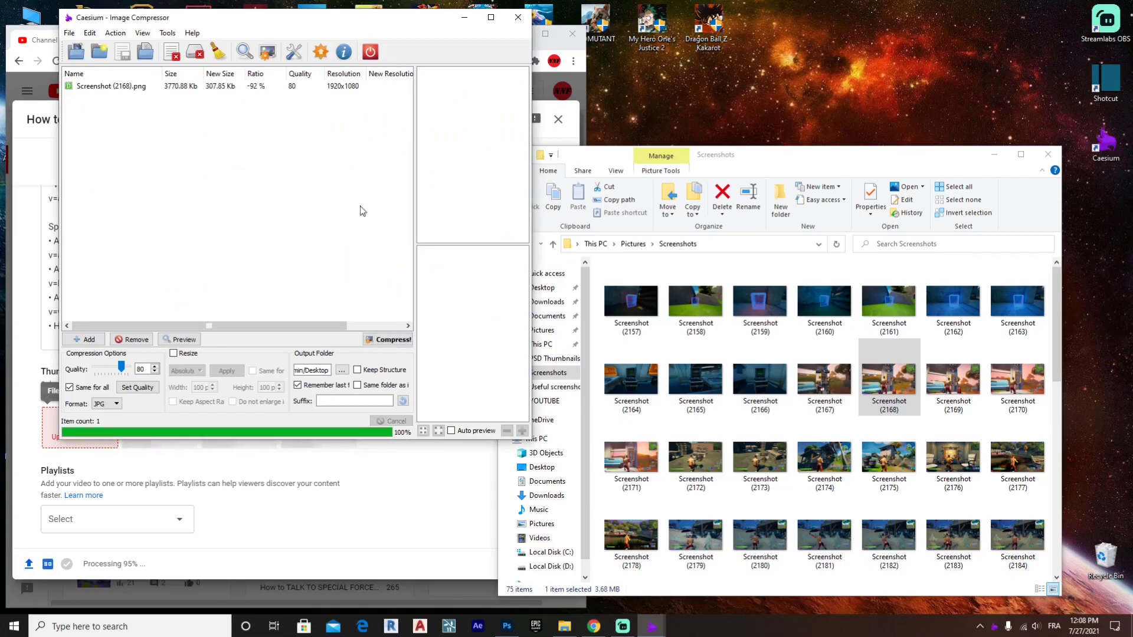
click(517, 17)
Minimize the Screenshots folder and set the compressed Screenshot (2168) on the desktop as the video's custom thumbnail.
click(884, 383)
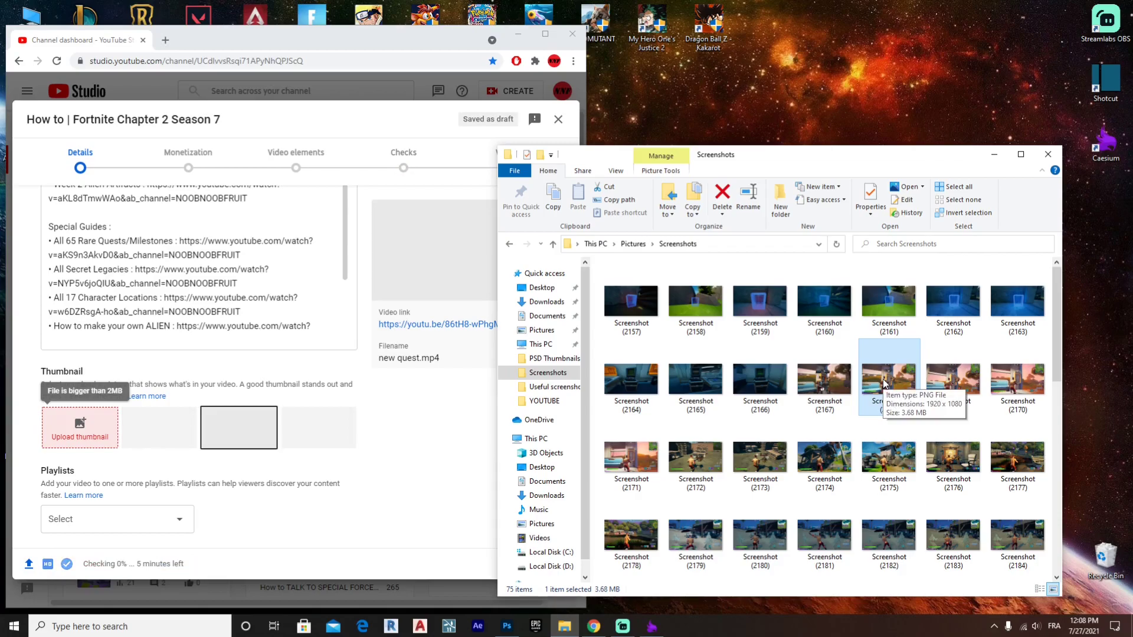
click(995, 154)
drag(429, 26, 833, 21)
click(255, 283)
double_click(255, 284)
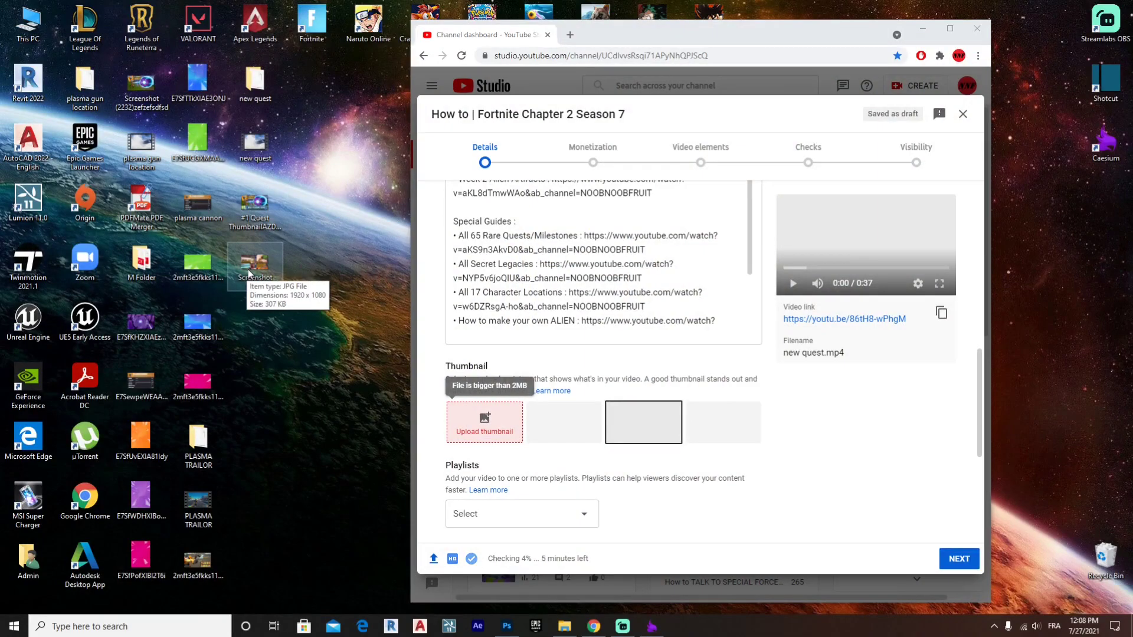
drag(254, 269, 490, 432)
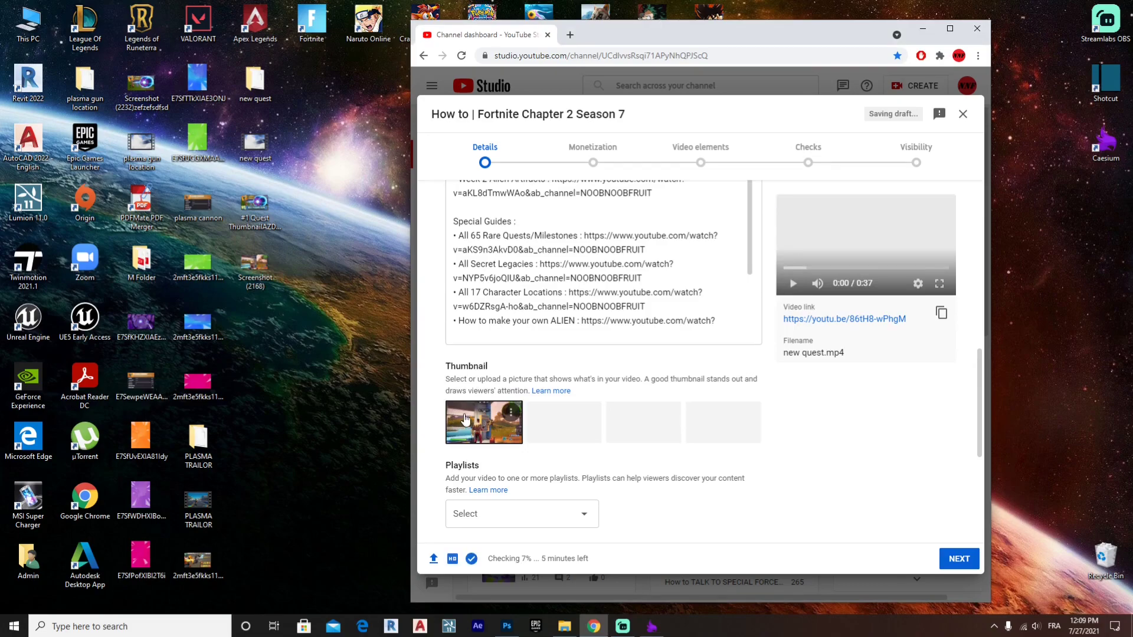
Replace the video's thumbnail with the #1 Quest Thumbnail JPEG from the desktop and maximize the browser.
drag(250, 207, 463, 412)
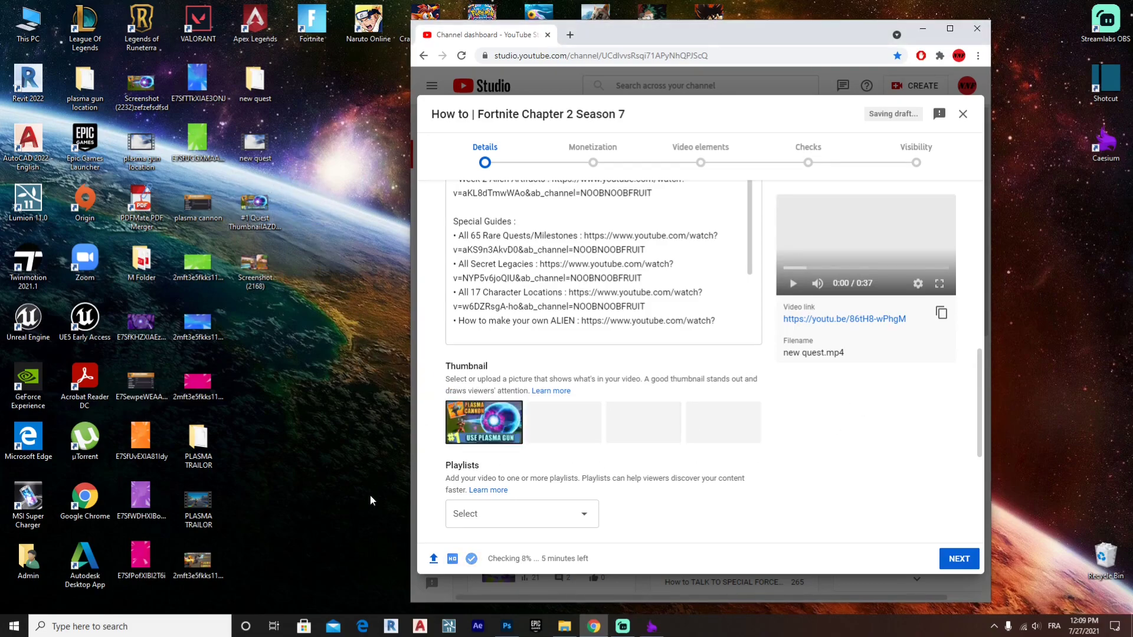
click(943, 32)
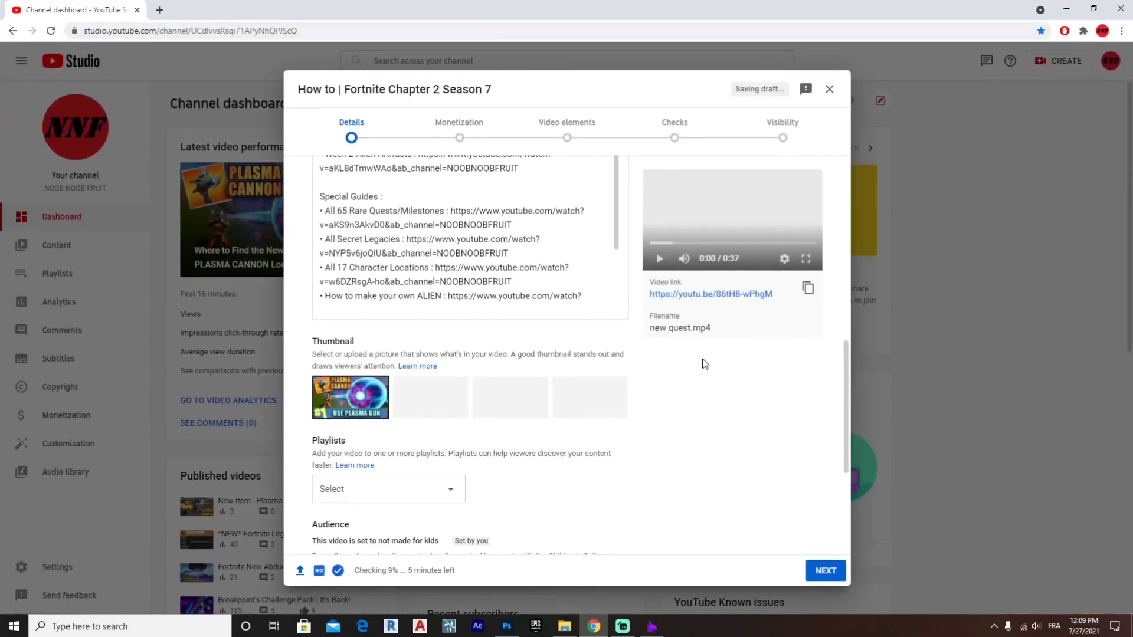
Look over the video description and select the entire title in the upload details.
scroll(700, 362, up, 10)
scroll(663, 463, down, 4)
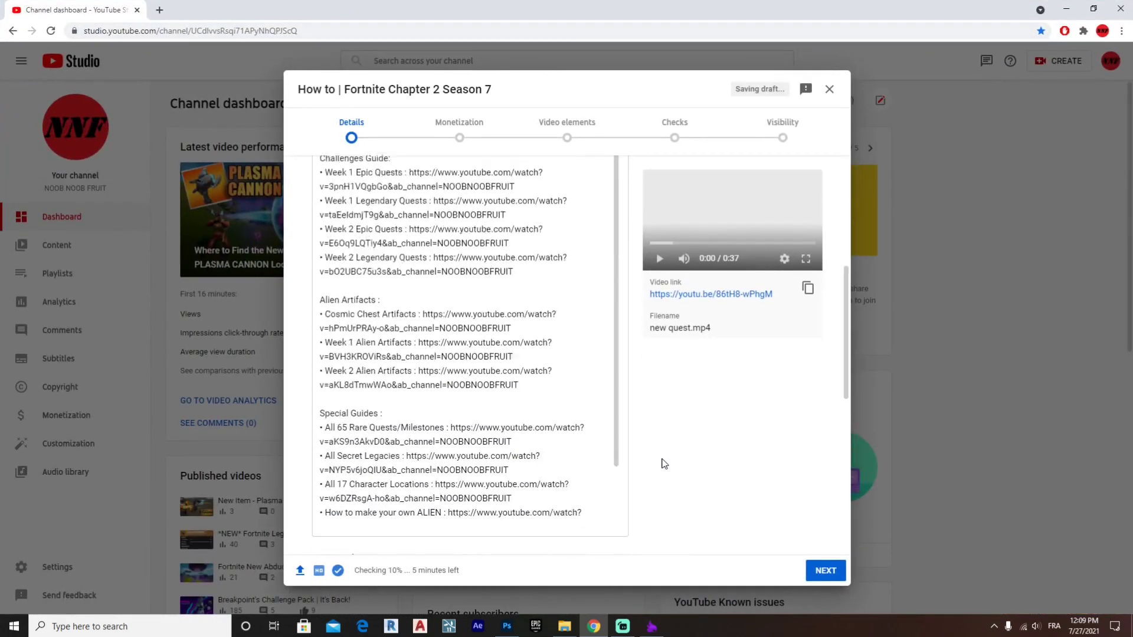
scroll(662, 463, up, 4)
click(413, 216)
key(ctrl+a)
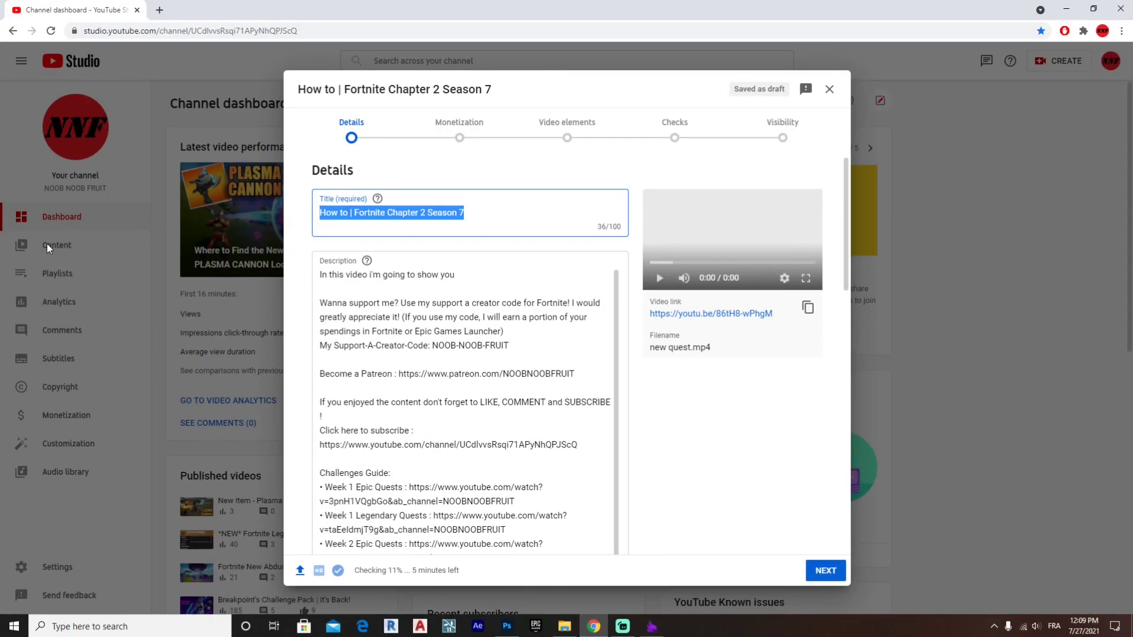
Replace the video's title with PLASMA CANNON VIDEO.
text(PLLASAM)
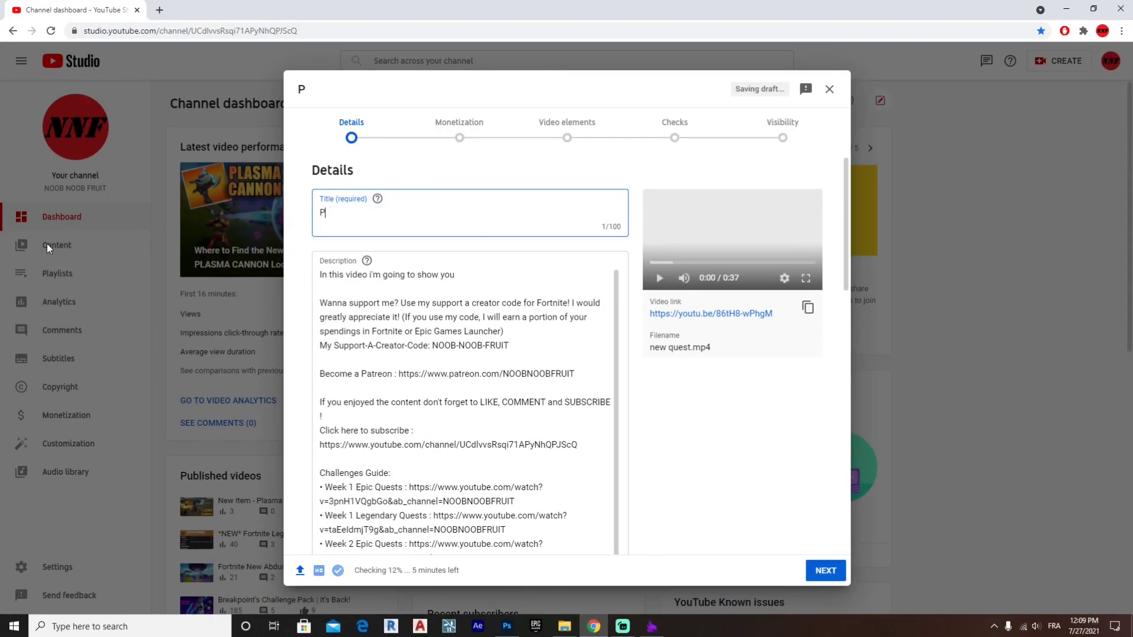
key(BackSpace)
key(BackSpace)
key(BackSpace)
key(BackSpace)
key(BackSpace)
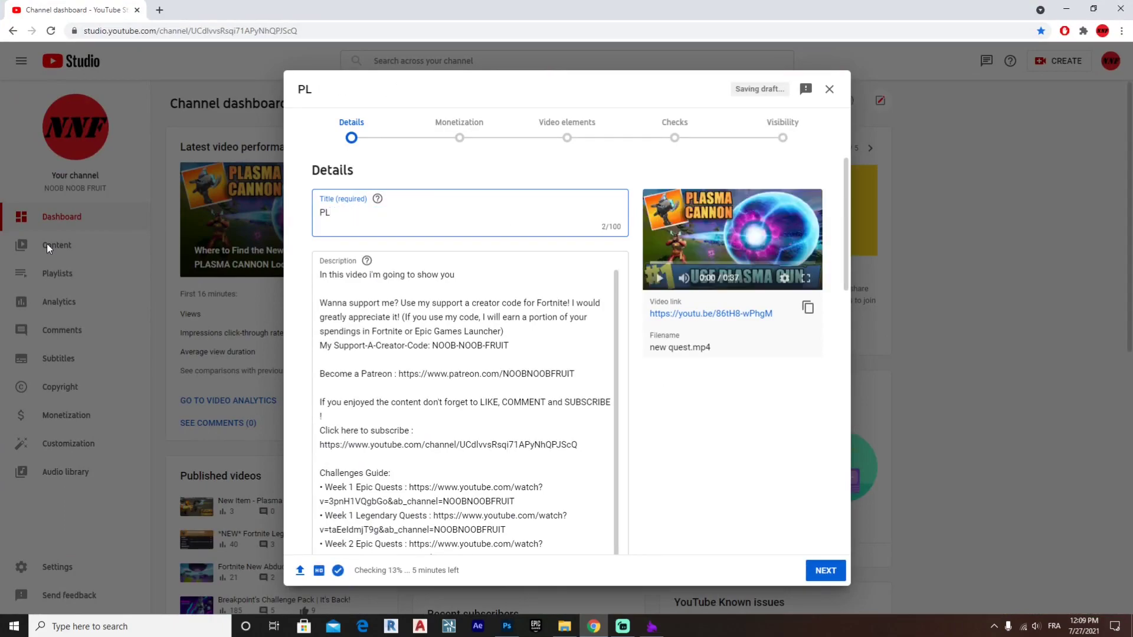
text(ASMA CANNON VIDEO)
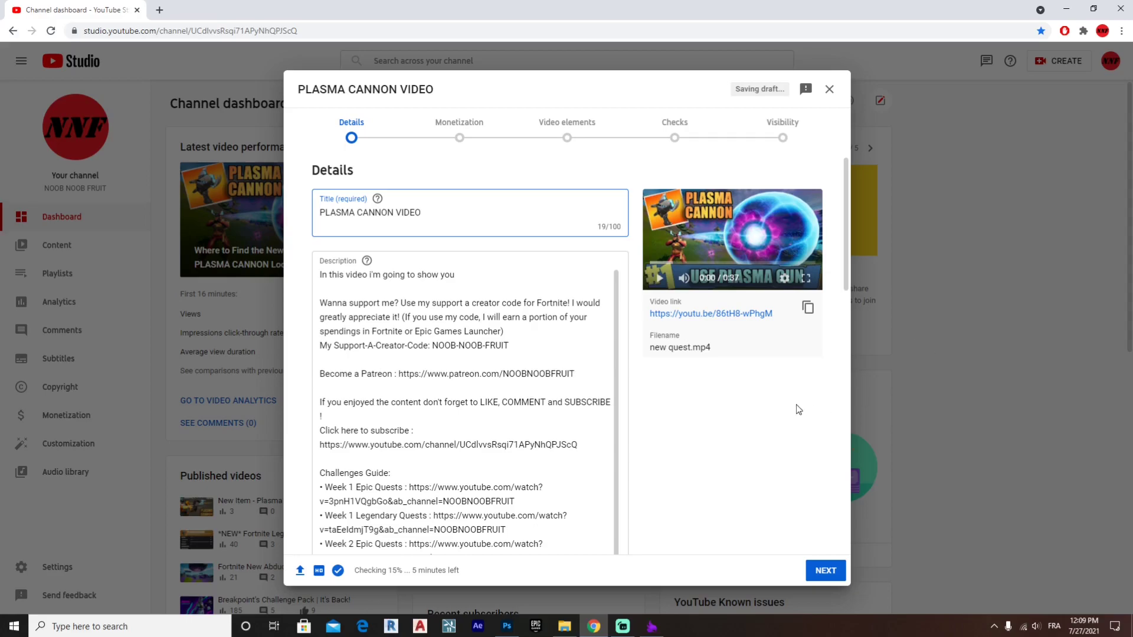
Look over the video's description, thumbnail, playlist and audience settings in the upload details.
scroll(678, 427, down, 1)
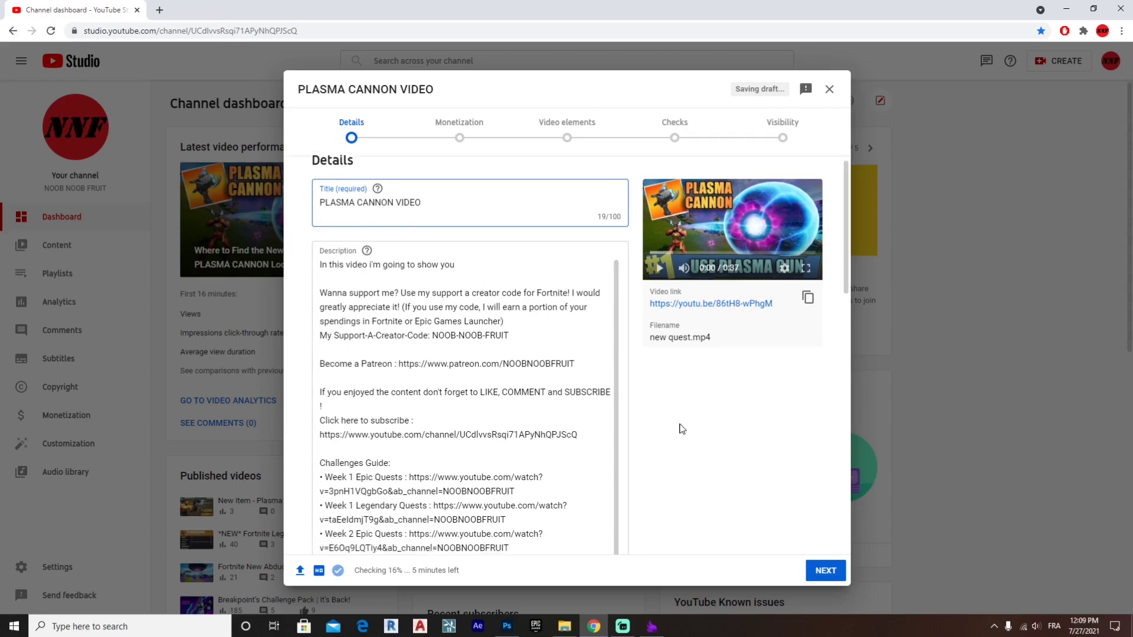
scroll(538, 348, up, 1)
click(482, 279)
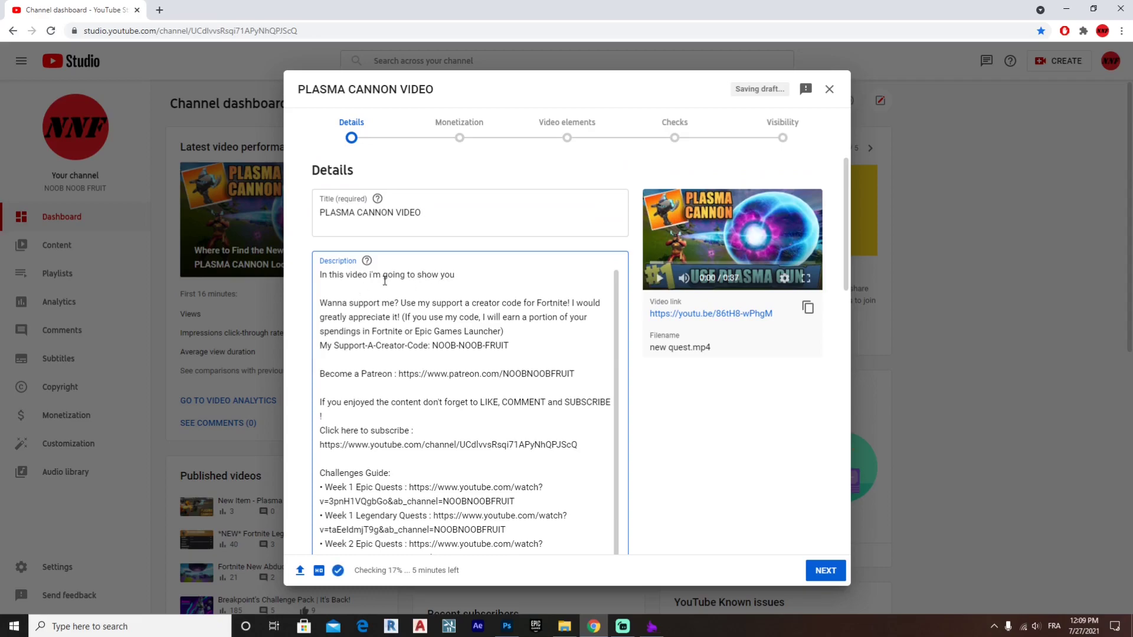
scroll(678, 402, down, 15)
scroll(495, 273, up, 4)
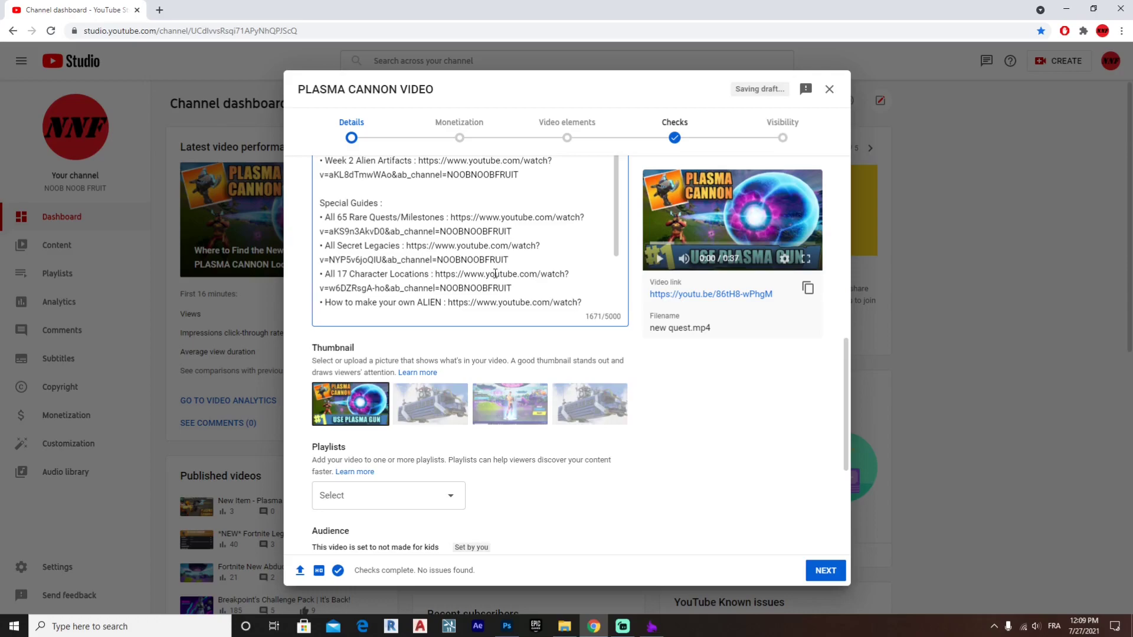
scroll(507, 295, down, 3)
scroll(531, 351, up, 2)
scroll(520, 372, down, 2)
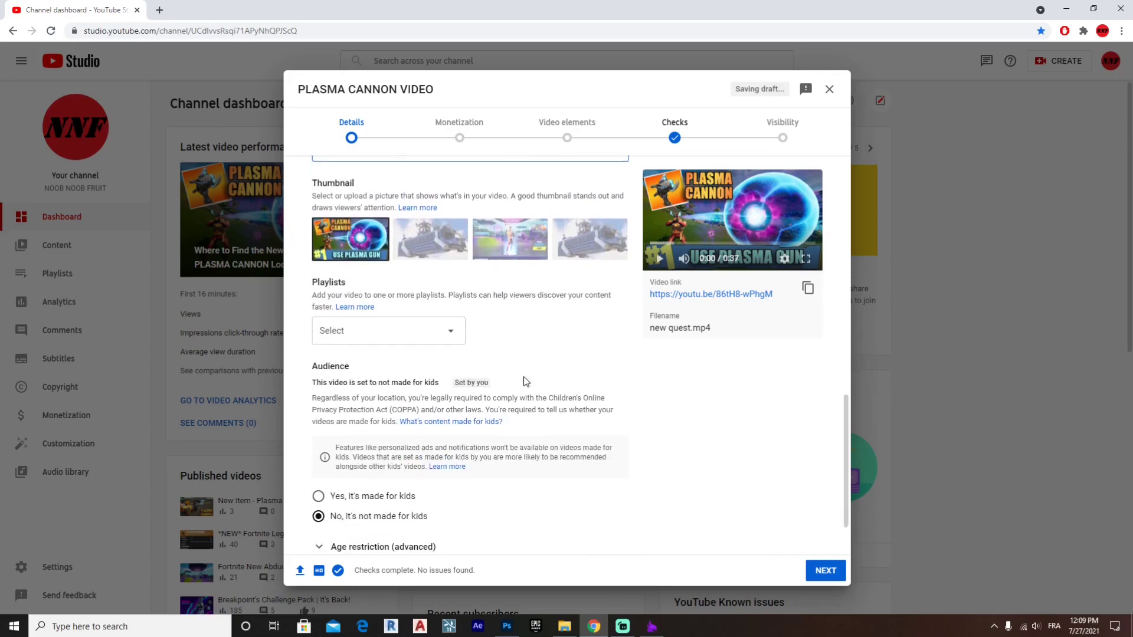
scroll(484, 401, down, 1)
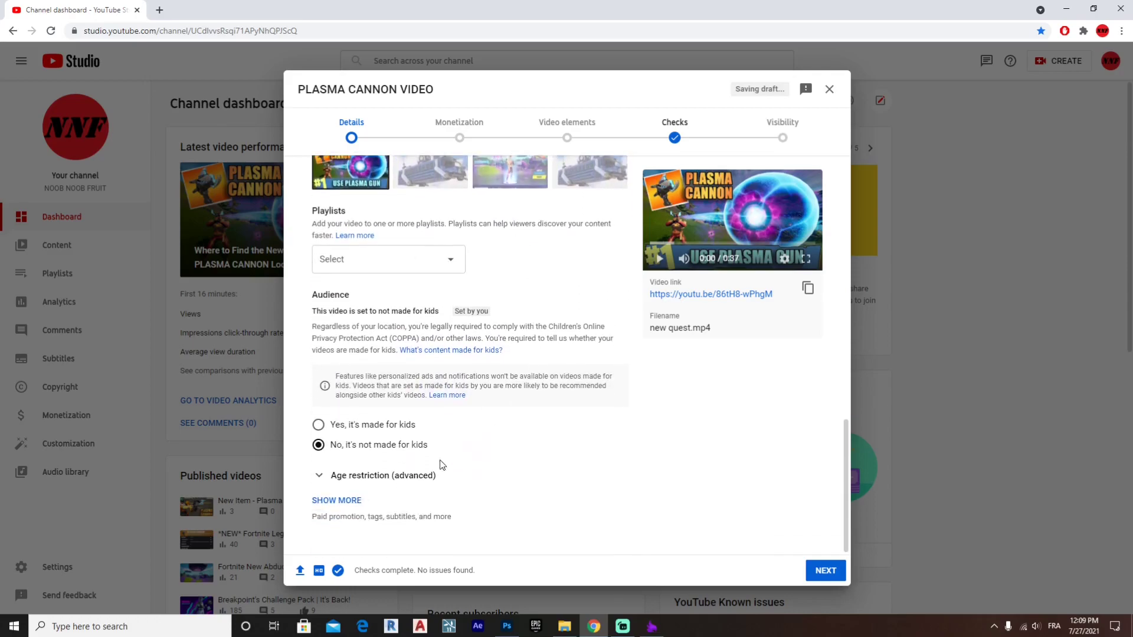
Show the additional upload details and set the recording date to Jul 27, 2021.
click(351, 501)
scroll(702, 419, down, 12)
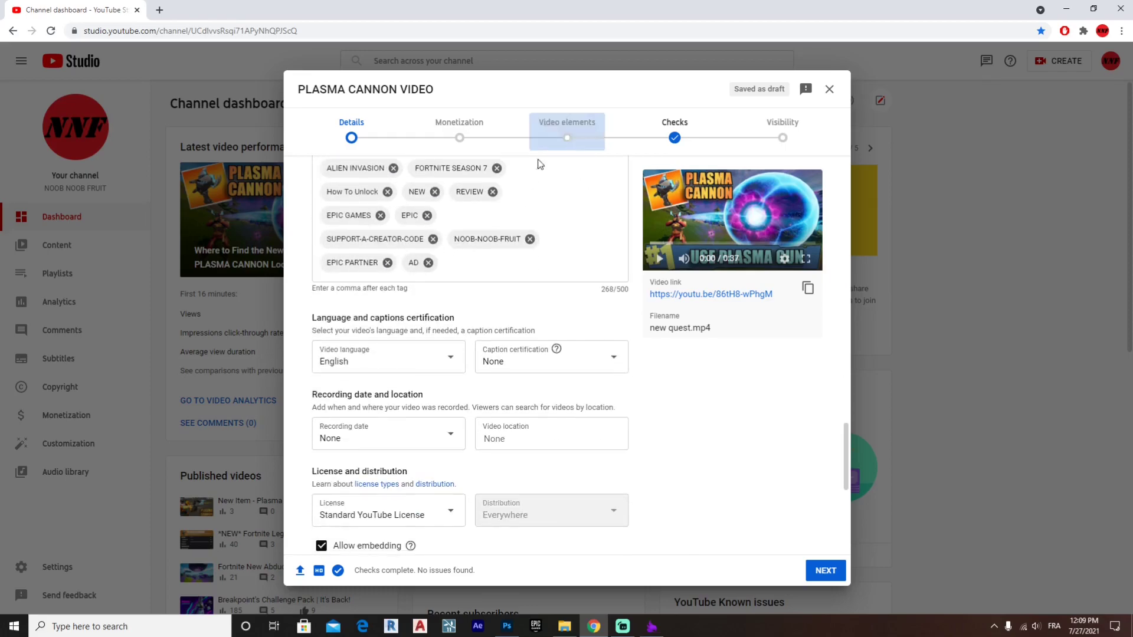
scroll(548, 158, down, 3)
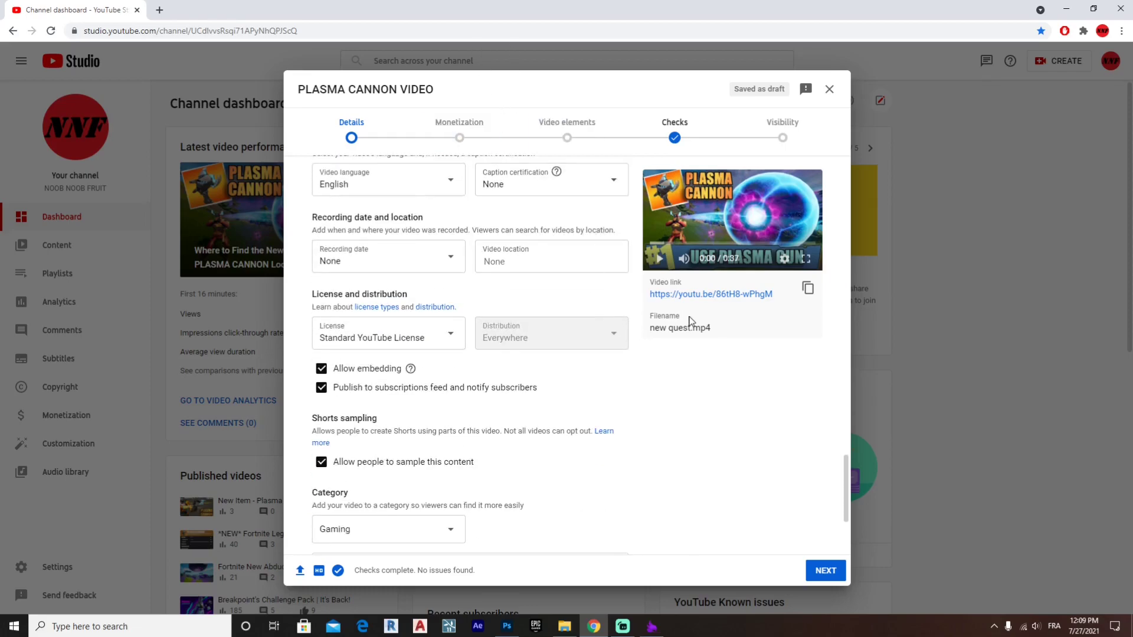
click(384, 259)
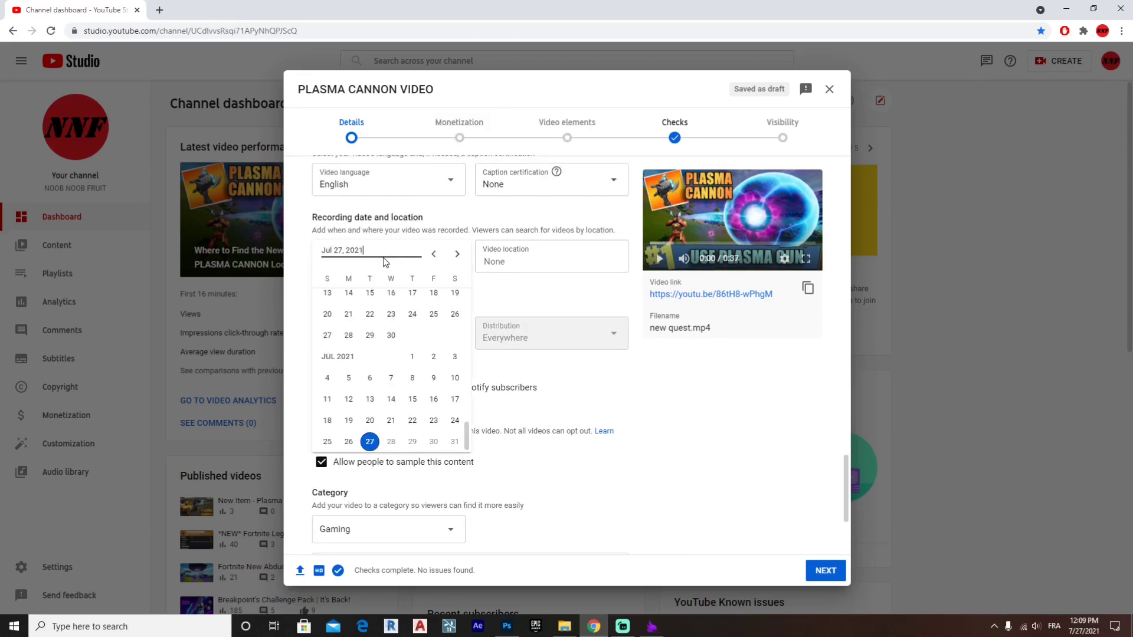
click(509, 352)
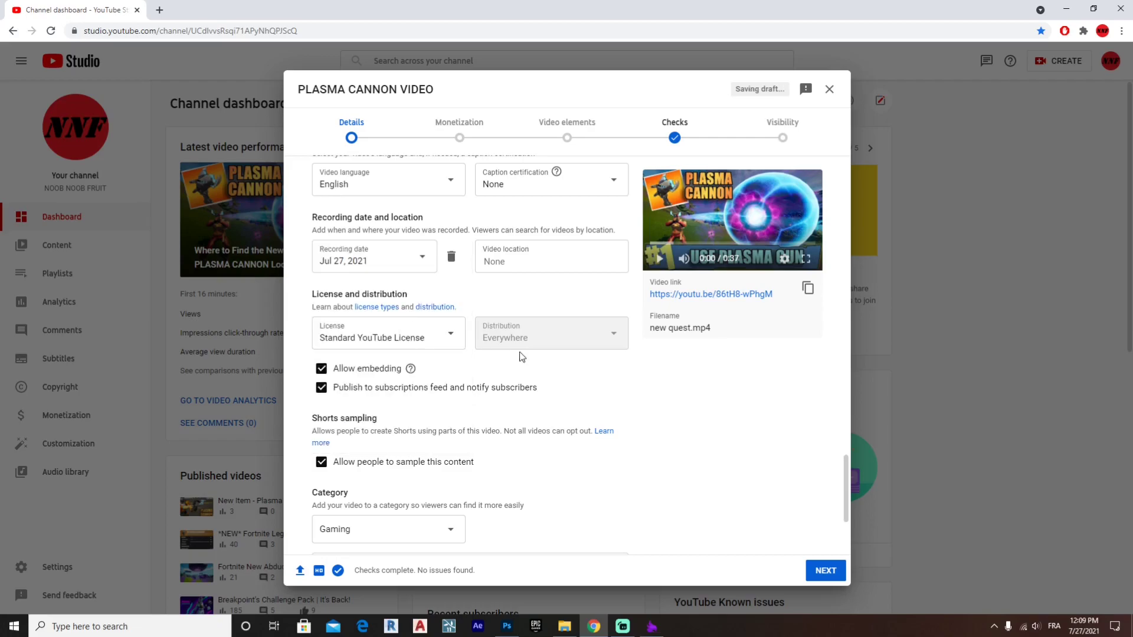
Set the game title under the Gaming category to Fortnite.
scroll(627, 440, down, 1)
scroll(629, 443, down, 2)
click(346, 405)
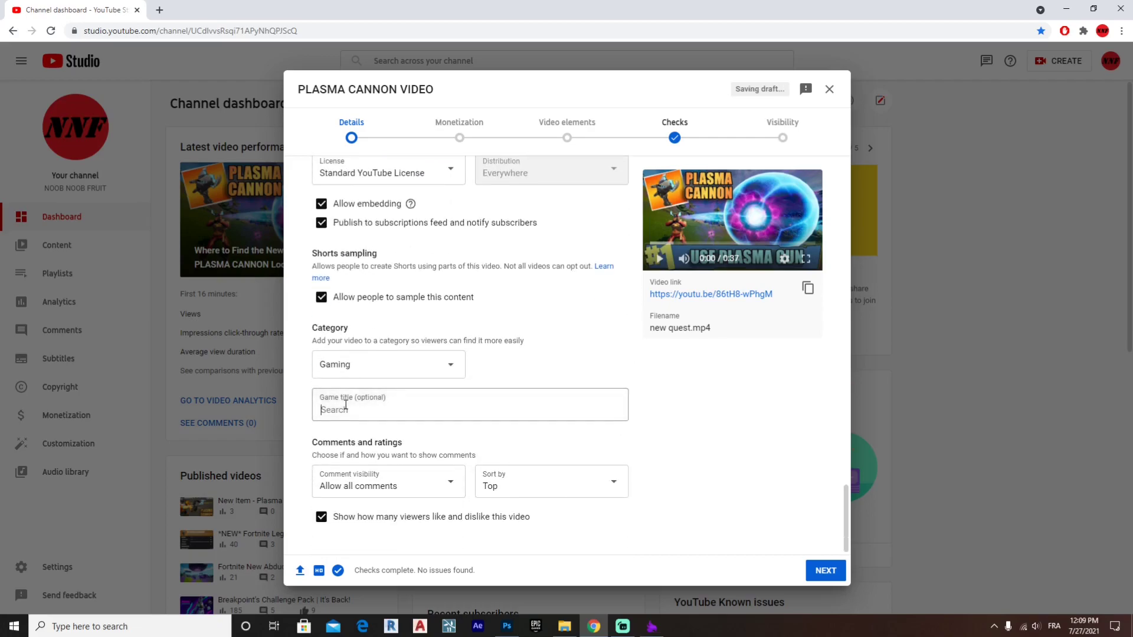
text(FOR)
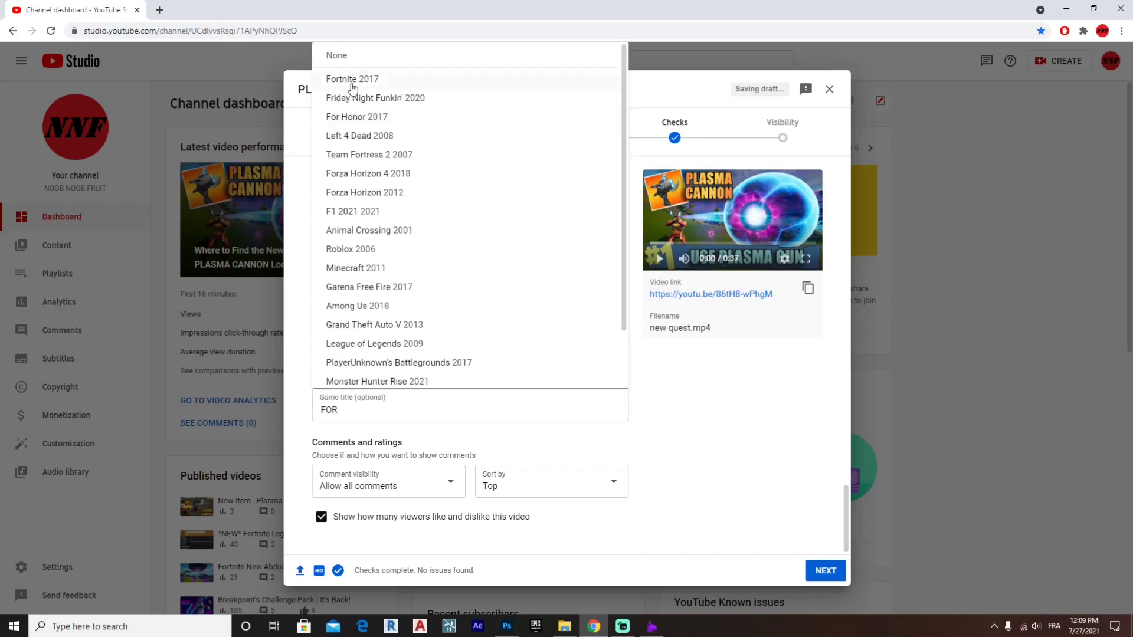
click(357, 78)
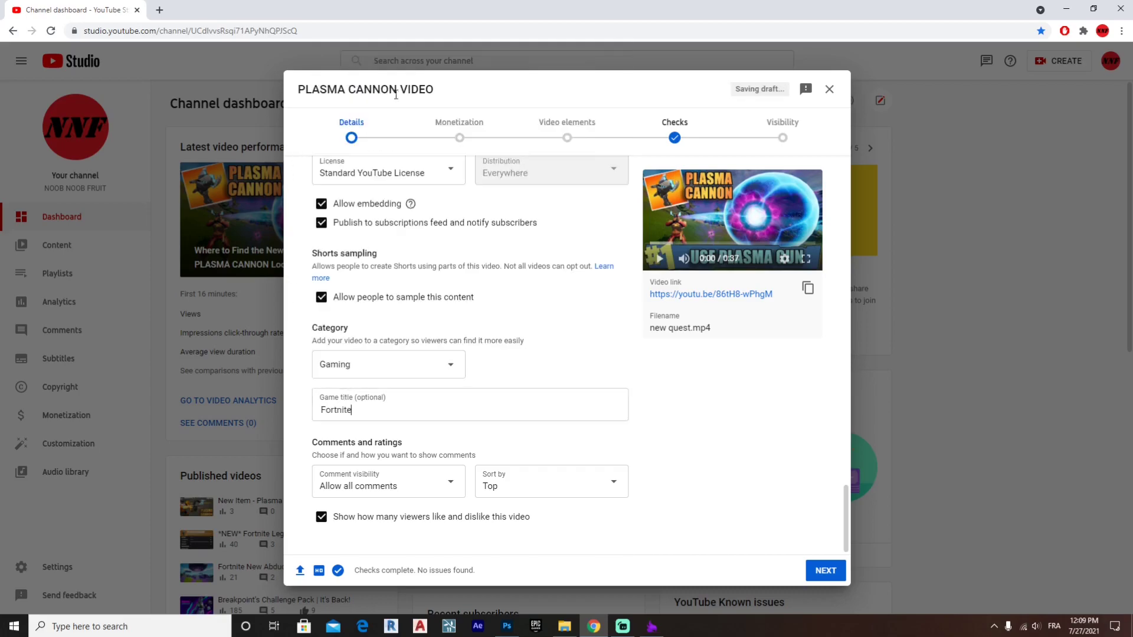
Turn monetization on for the video.
click(460, 122)
click(502, 236)
click(331, 224)
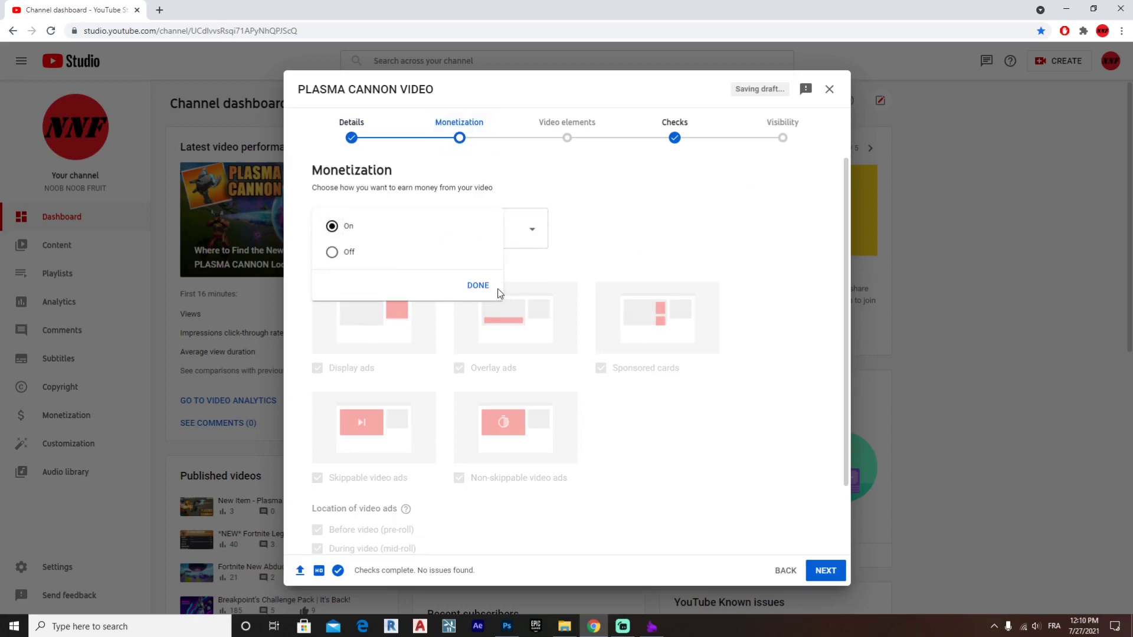
click(478, 282)
Review the ad suitability categories, rate the video as None of the above and submit the rating.
click(522, 122)
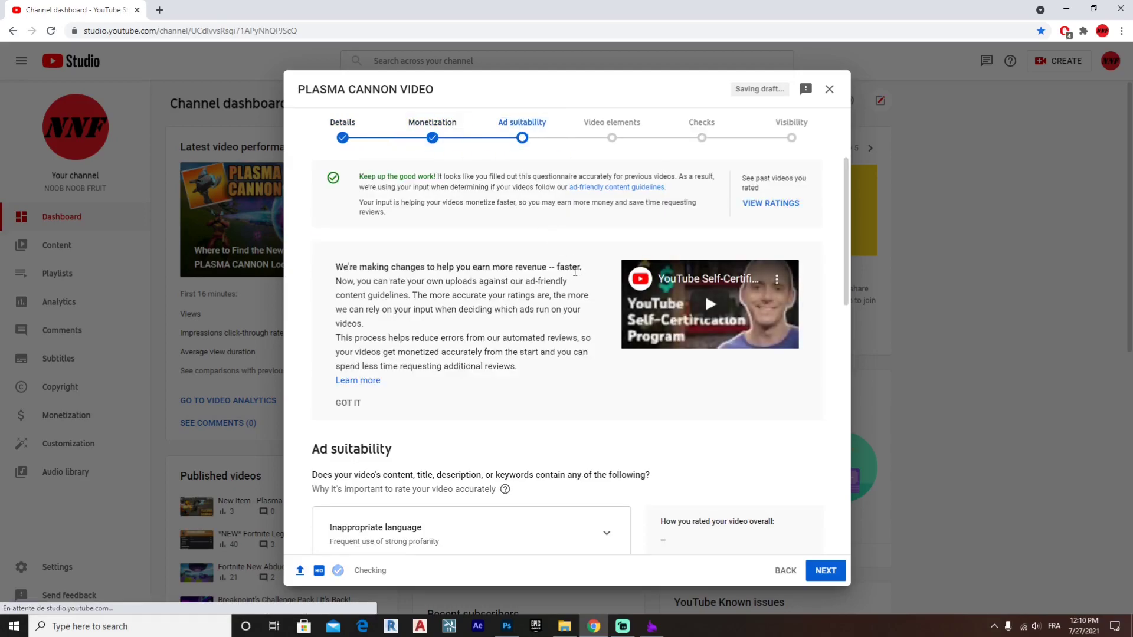
scroll(557, 321, down, 4)
scroll(649, 360, down, 2)
scroll(685, 379, up, 2)
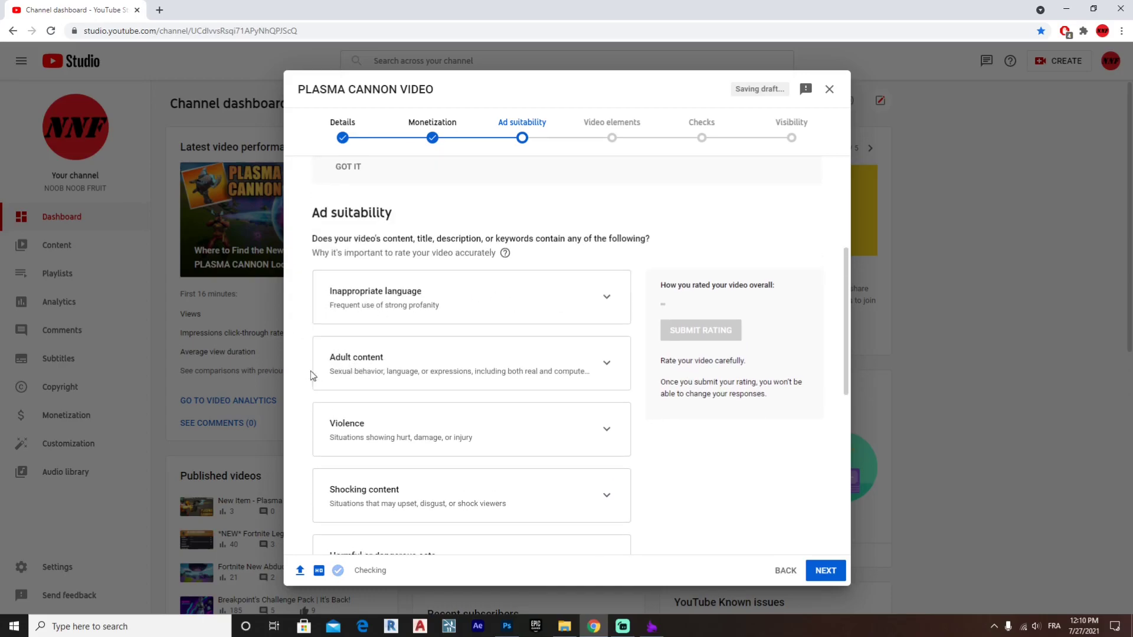
scroll(440, 405, down, 1)
scroll(354, 404, down, 2)
scroll(423, 392, down, 1)
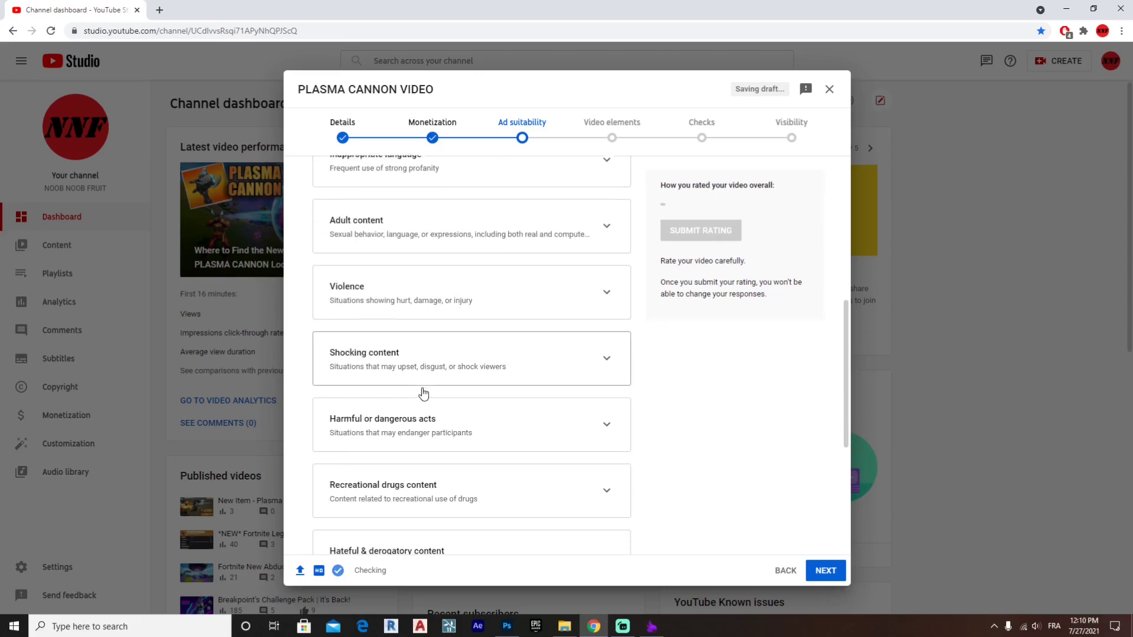
scroll(470, 384, down, 1)
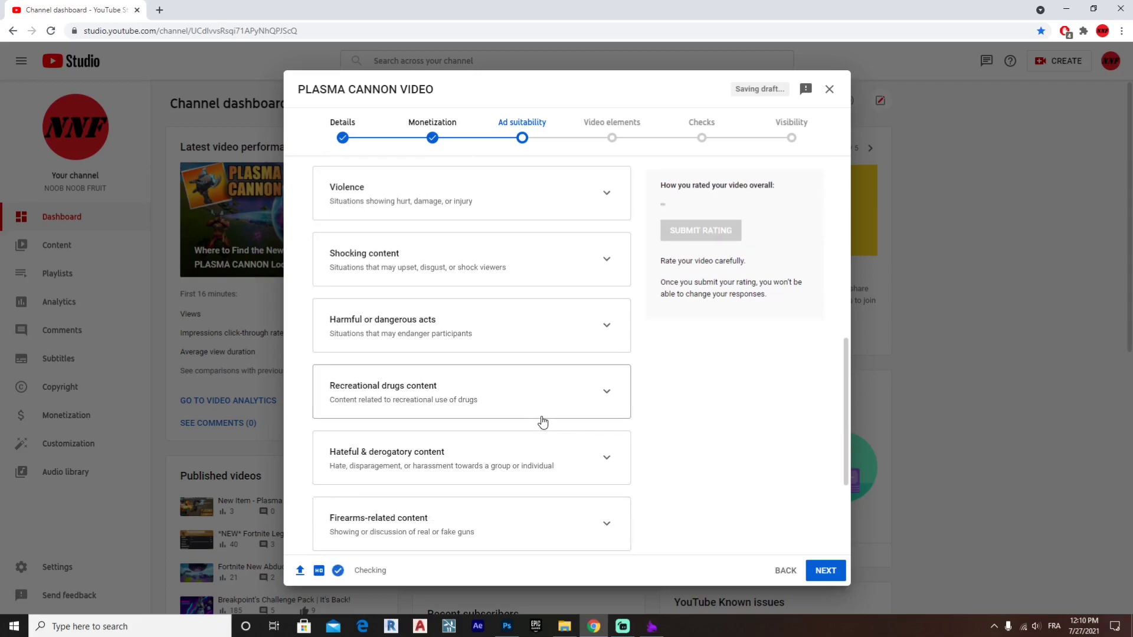
scroll(543, 390, down, 2)
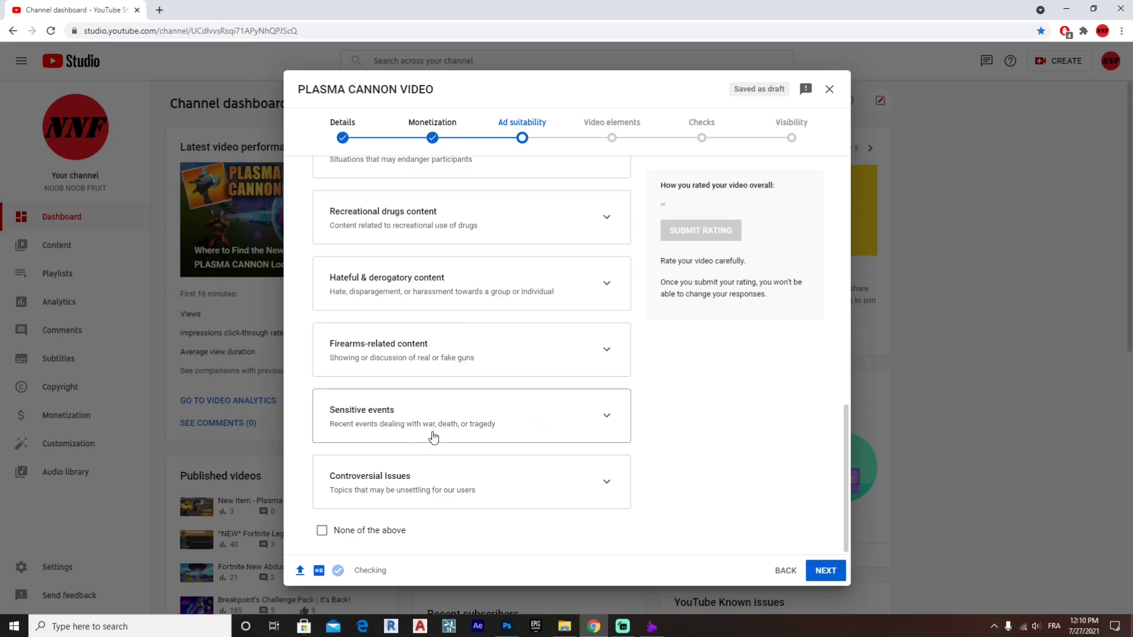
click(322, 531)
click(713, 238)
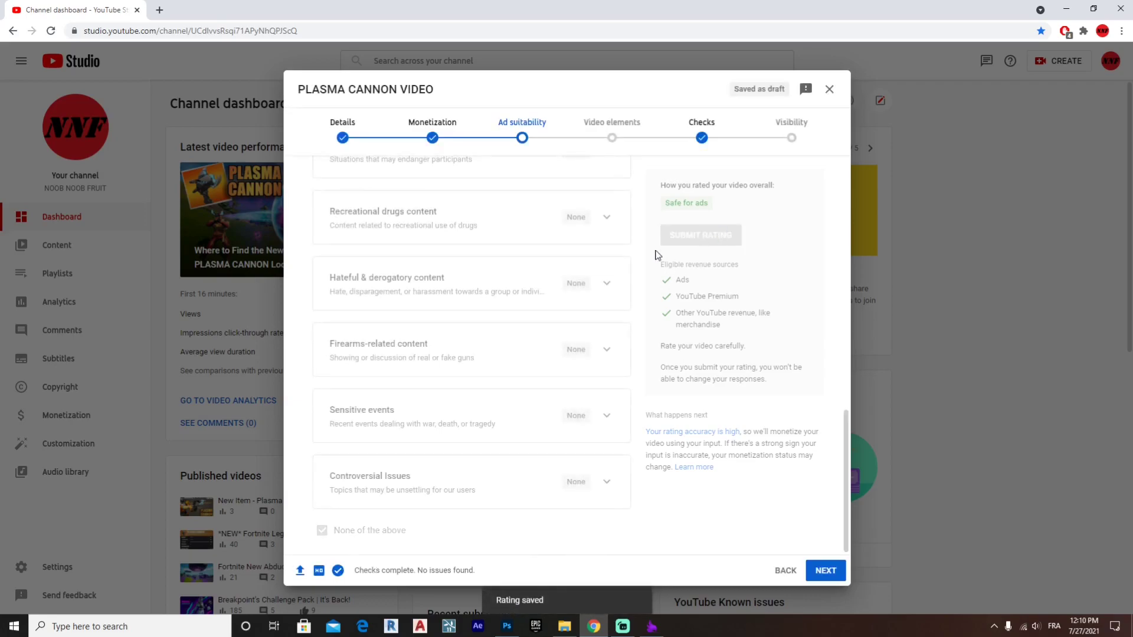
View the video elements options without adding any, and set the video's visibility to Public.
click(611, 129)
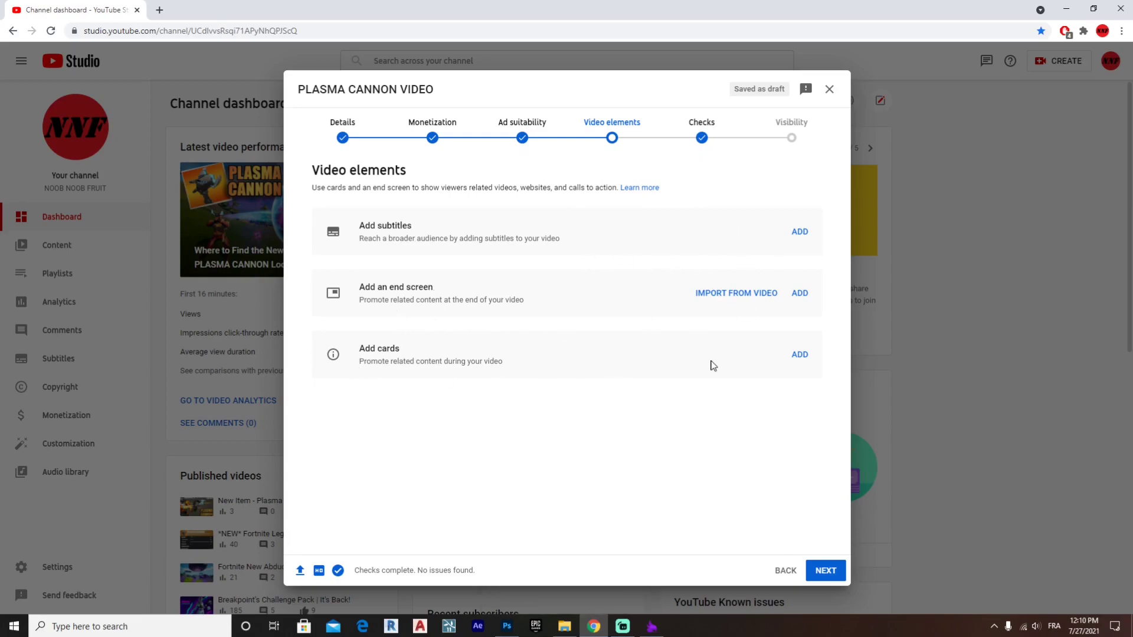
click(791, 135)
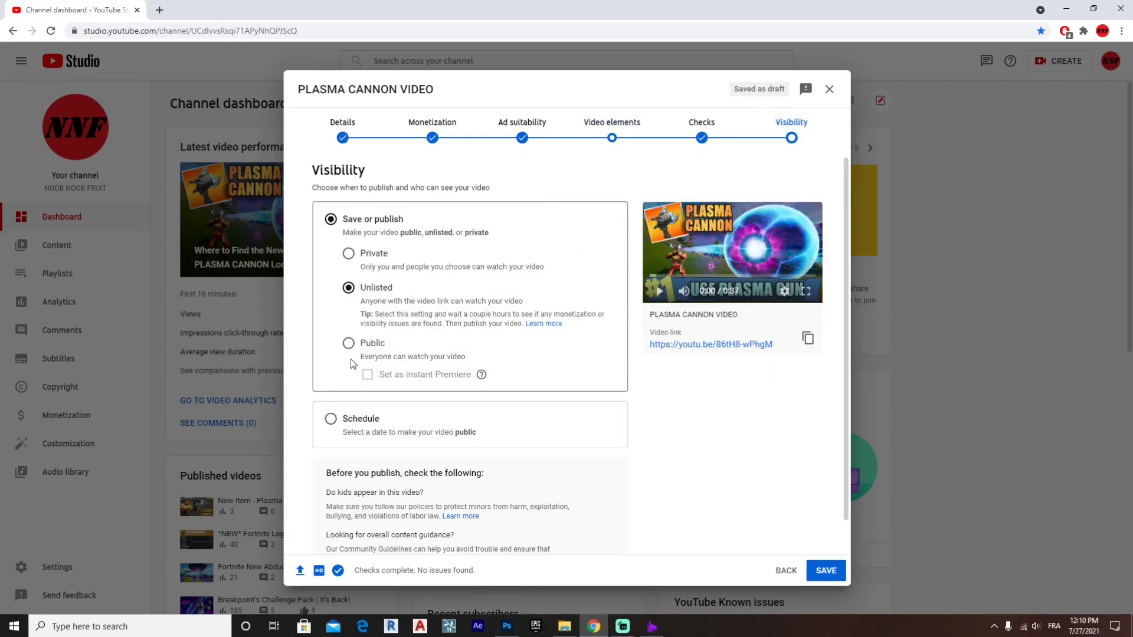
click(349, 345)
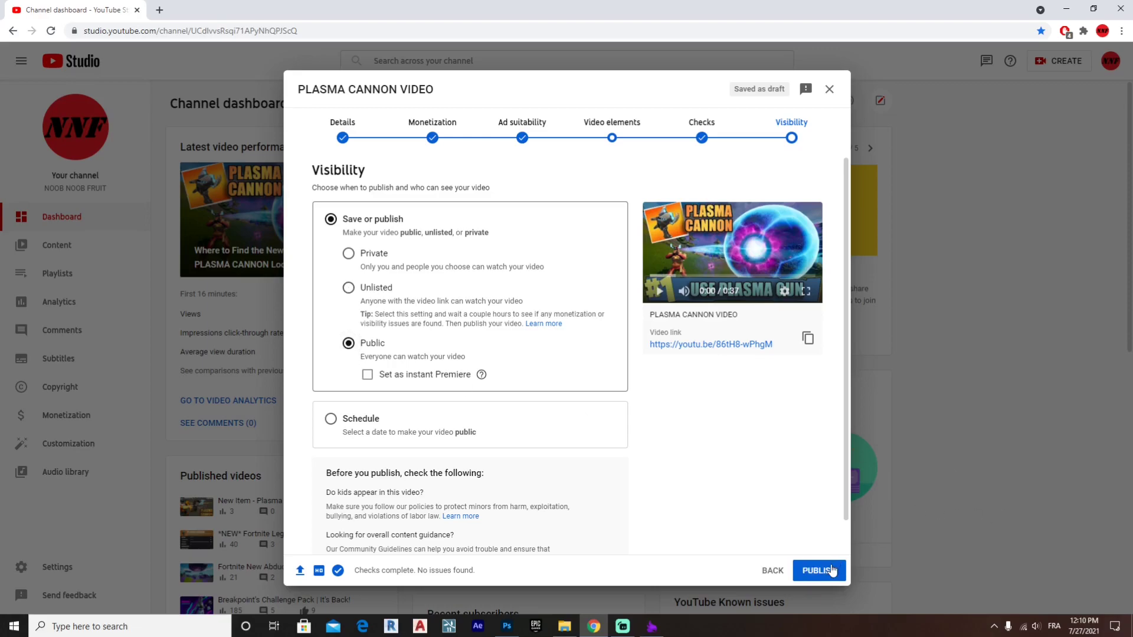
Return to the upload's Details page, minimizing the browser to the desktop and restoring it.
click(343, 130)
click(1059, 6)
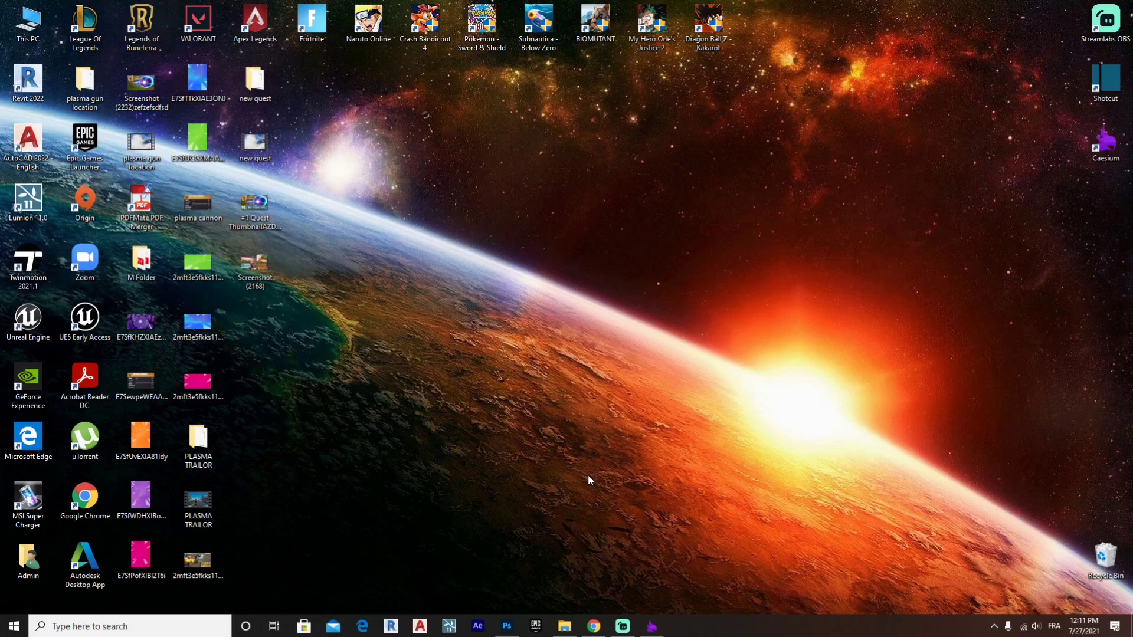
click(620, 445)
click(594, 626)
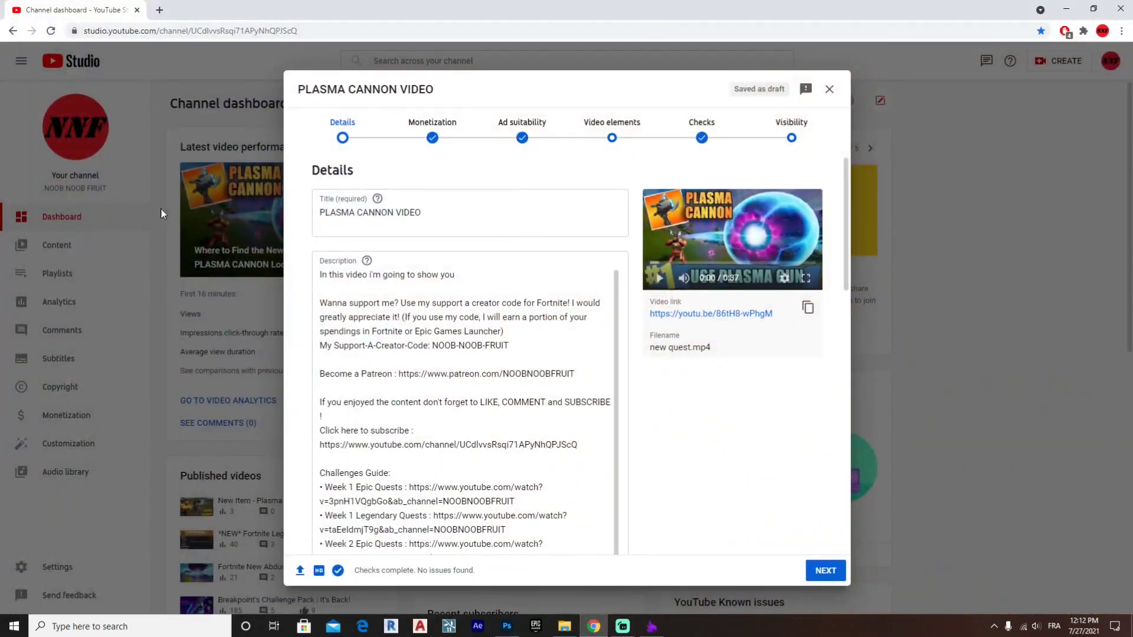